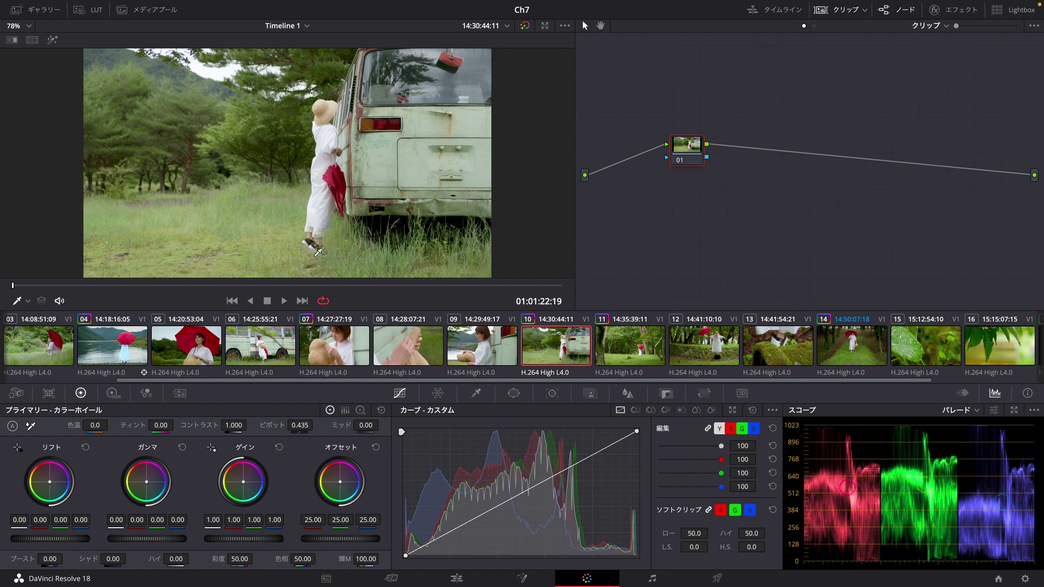
Scrub the forest clip to near 01:01:24:10, where the woman walks toward the bus, and check the parade scope
drag(198, 285, 288, 288)
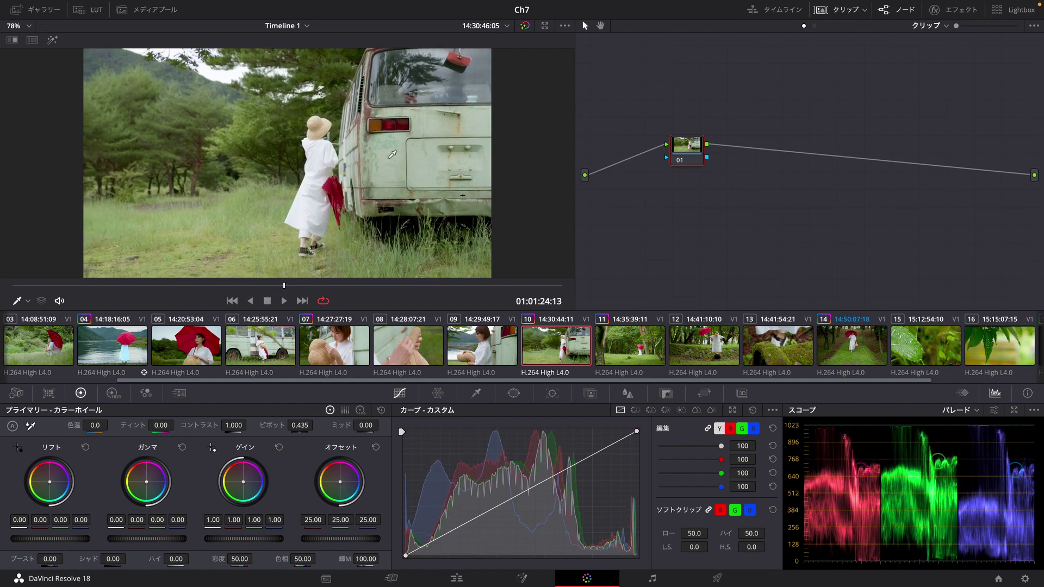
mouse_move(284, 287)
mouse_down()
mouse_move(271, 287)
mouse_move(283, 287)
mouse_up()
click(297, 226)
mouse_move(280, 287)
mouse_down()
mouse_move(258, 290)
mouse_move(277, 286)
mouse_up()
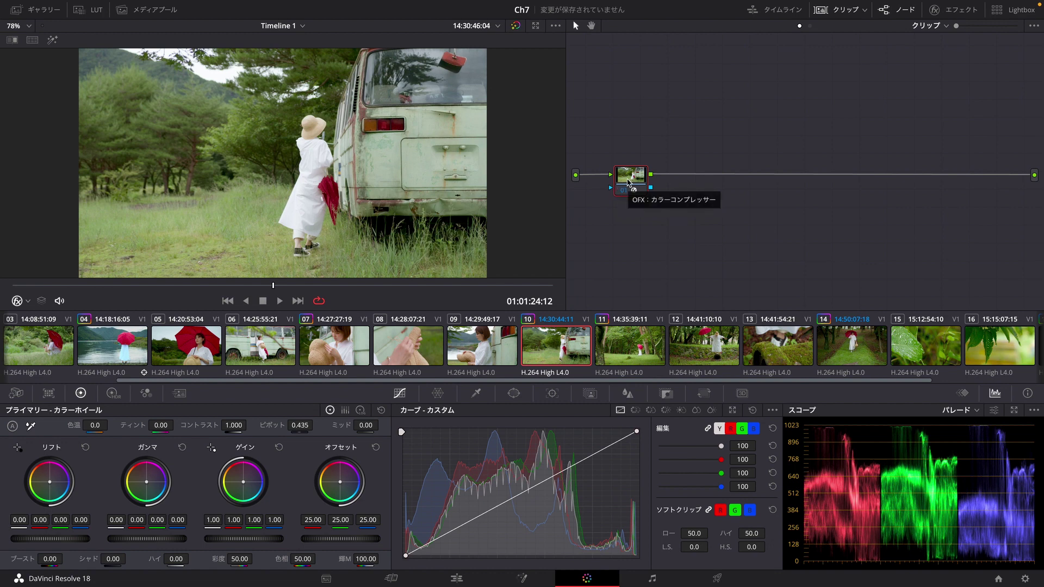
Save the project with Ctrl+S and adjust the viewer zoom to 74%
key(ctrl+s)
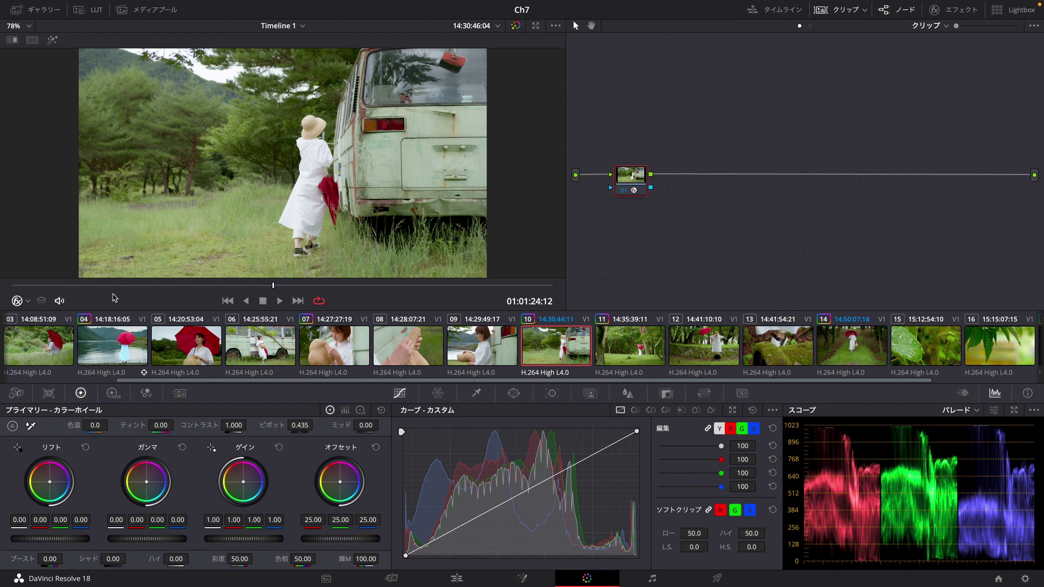
scroll(176, 233, down, 1)
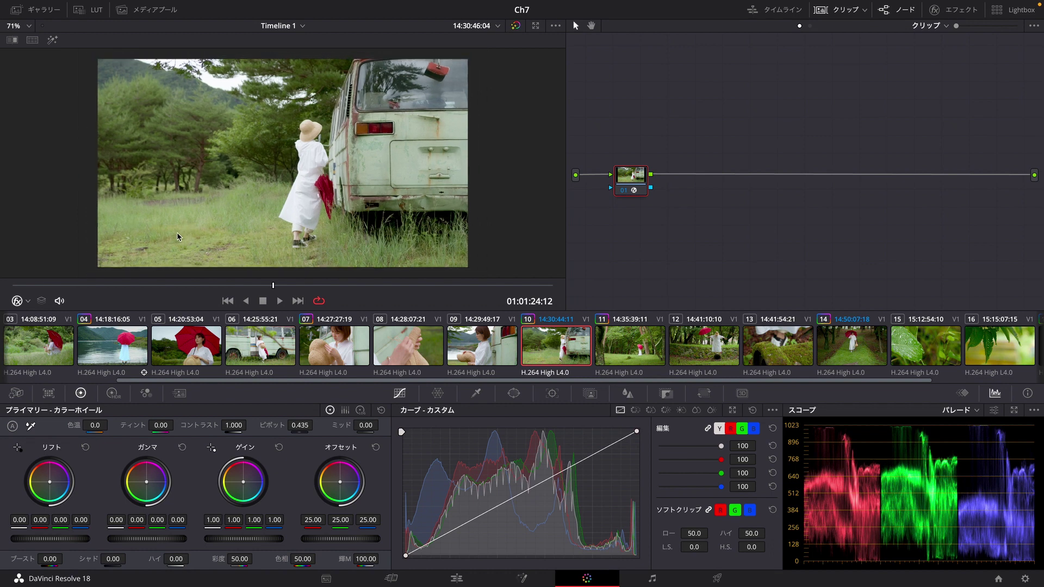
scroll(178, 237, up, 1)
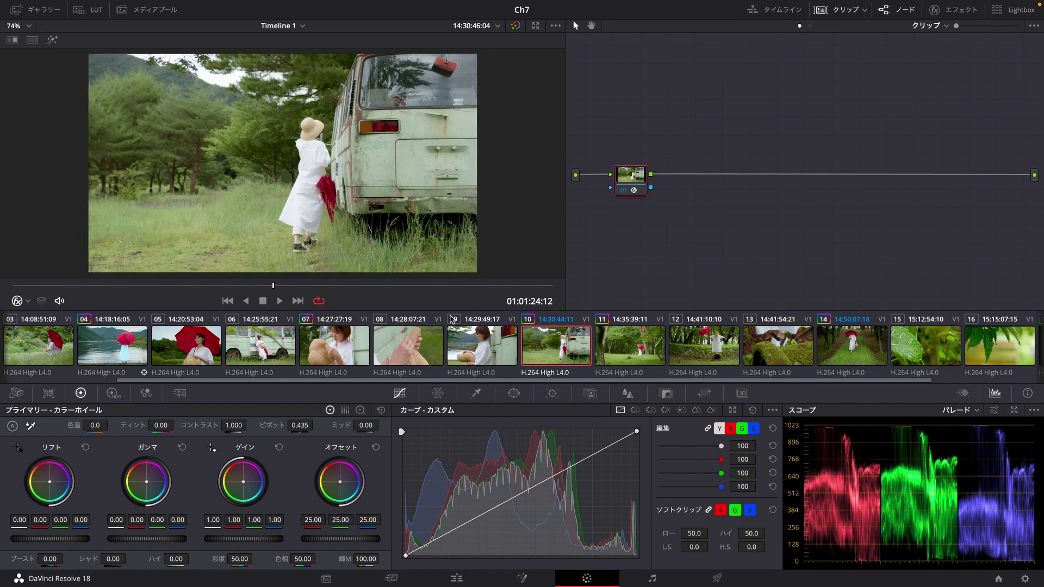
Pick the Pen window and place points along the top edge of the lower-left grass toward the bus
click(513, 392)
click(416, 538)
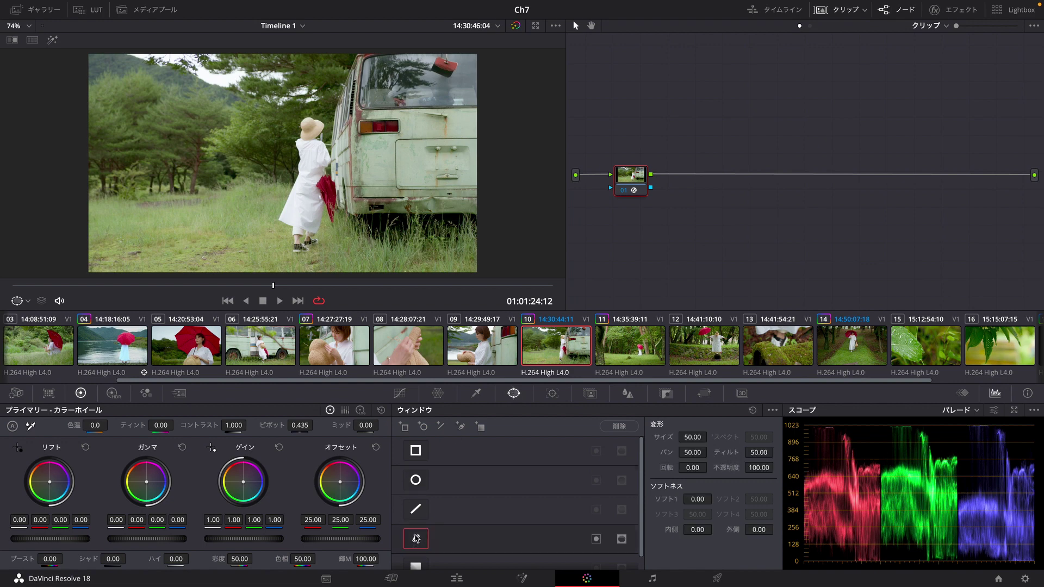
click(80, 230)
click(118, 223)
click(180, 220)
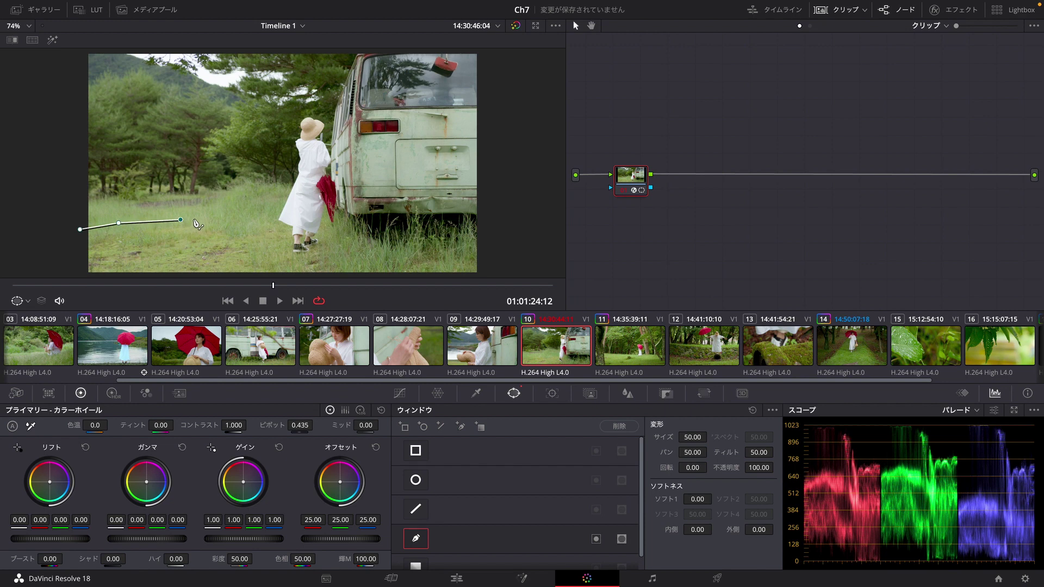
click(246, 227)
click(270, 253)
click(304, 255)
click(341, 243)
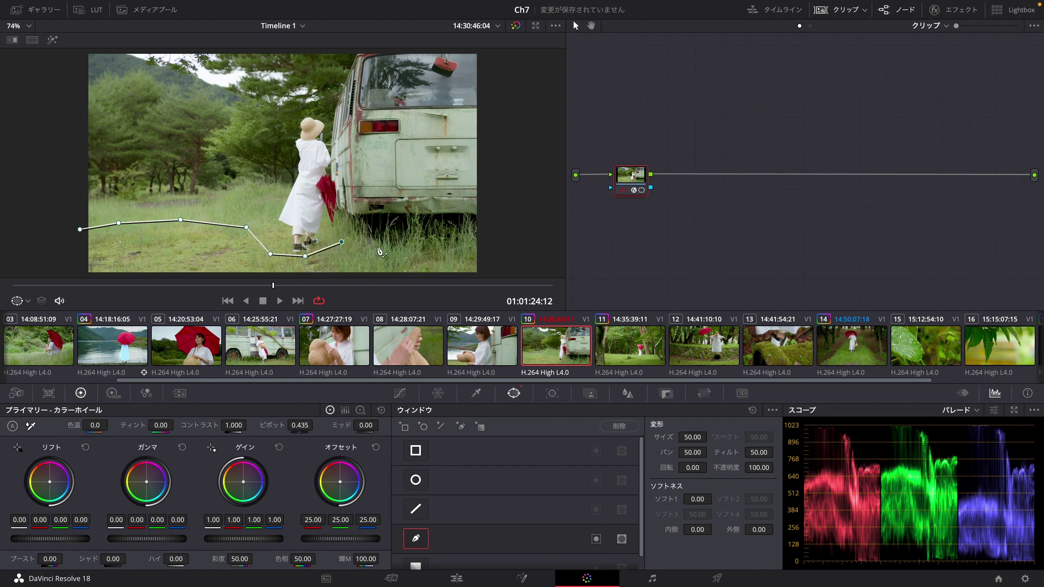
Run the outline below the frame bottom back to the left and close it at the first point
click(370, 263)
drag(370, 265, 376, 241)
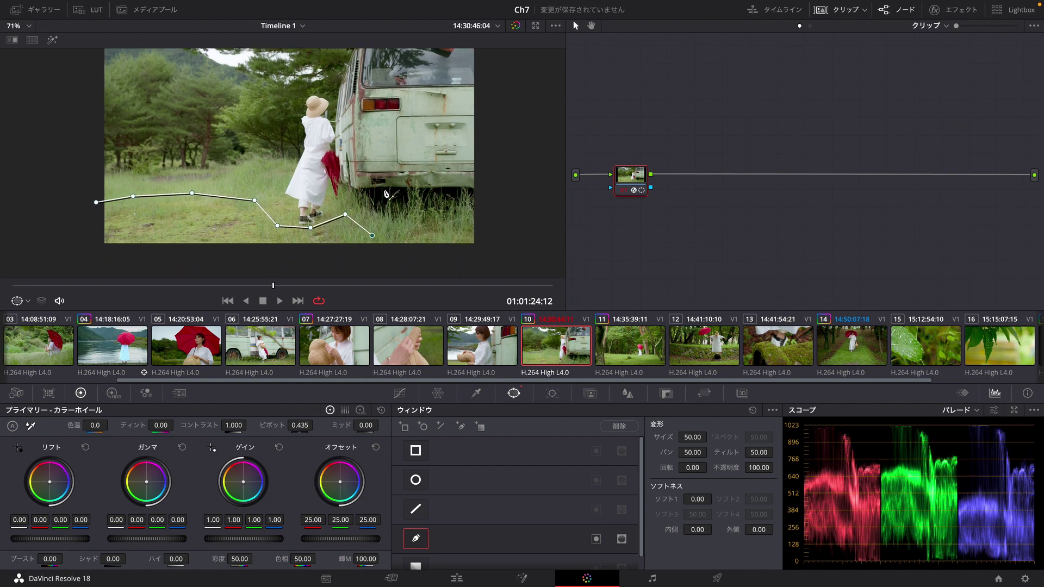
click(377, 261)
click(273, 264)
click(109, 263)
click(65, 256)
click(87, 204)
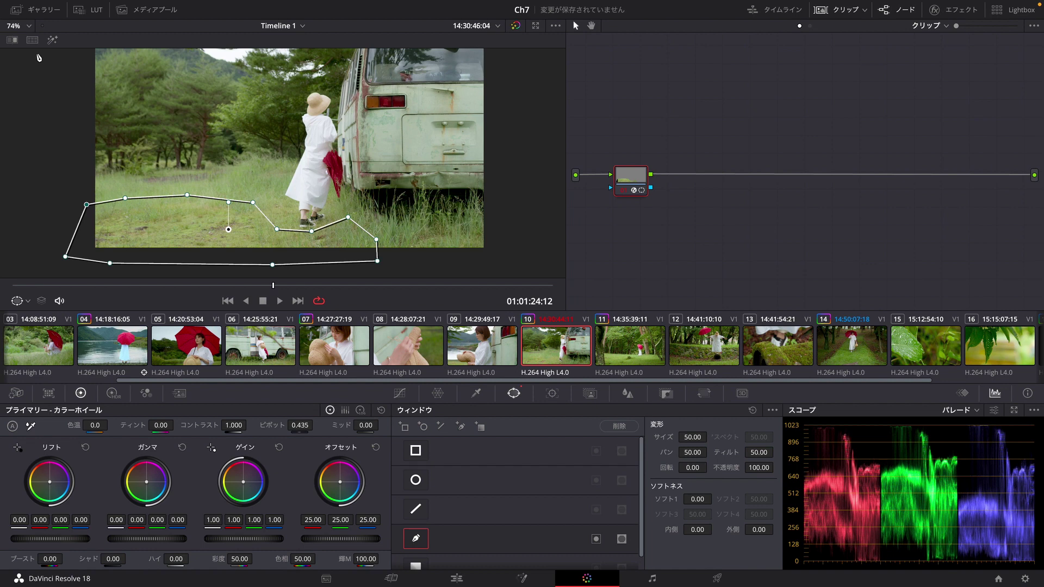
Set the pen window's Soft 1 edge softness to 5.40 while previewing the masked grass
click(52, 40)
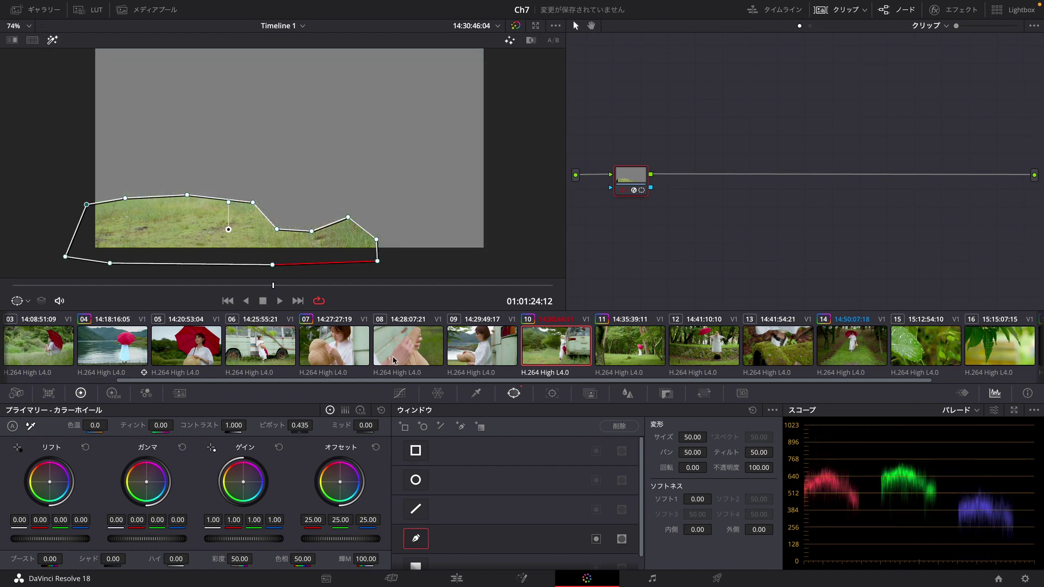
drag(714, 499, 862, 496)
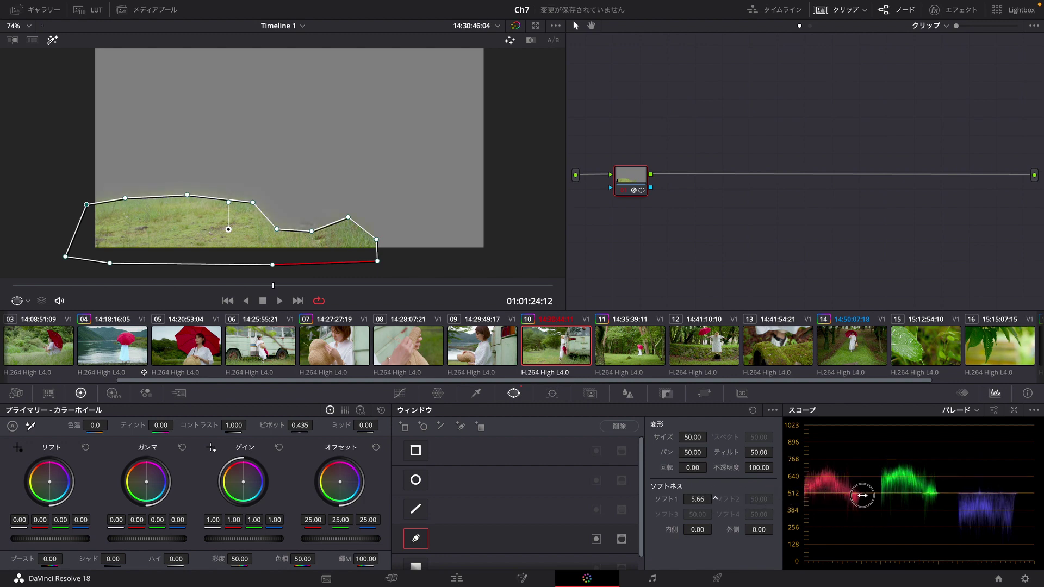
drag(863, 495, 856, 494)
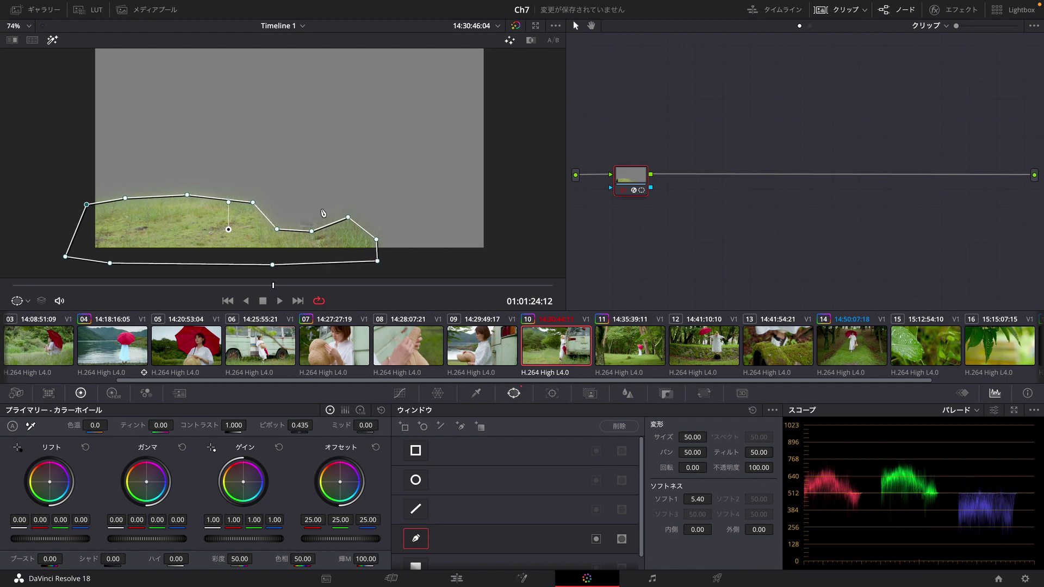
click(53, 40)
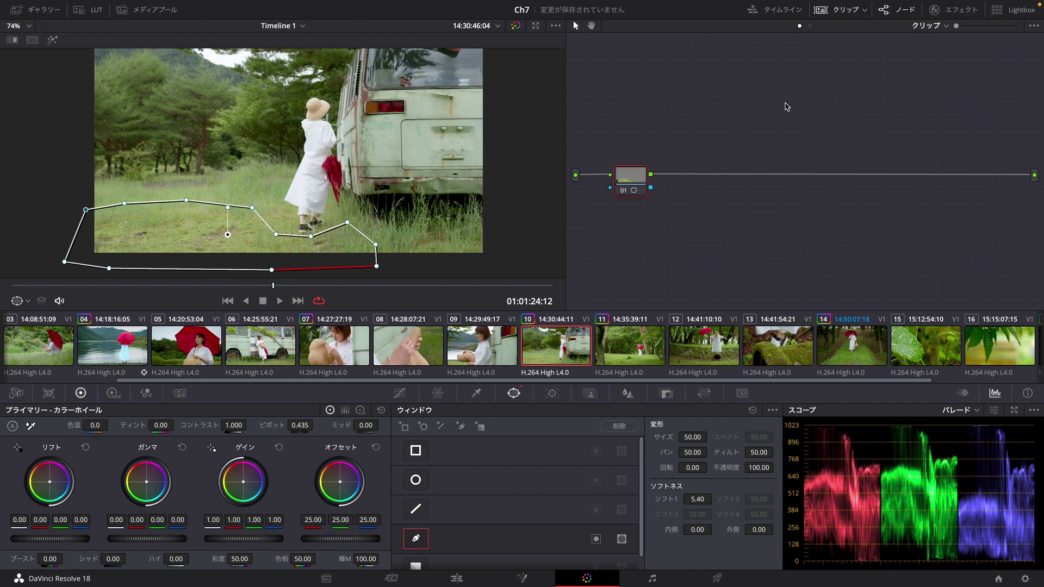
Search the Effects Library for カラーコンプレッサー
click(935, 10)
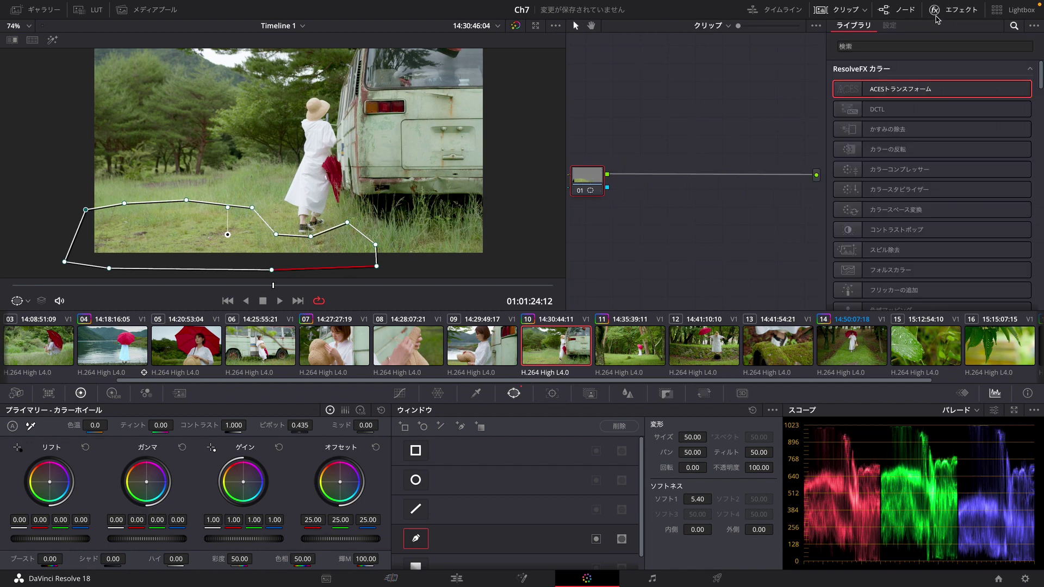
click(927, 44)
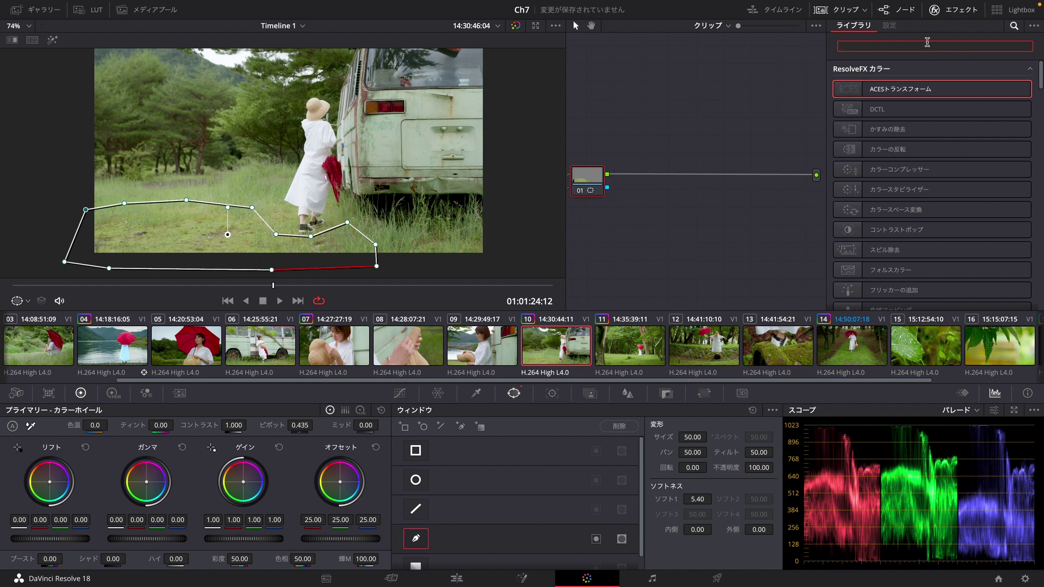
text(カラーk)
key(BackSpace)
key(Escape)
text(essa-)
key(Return)
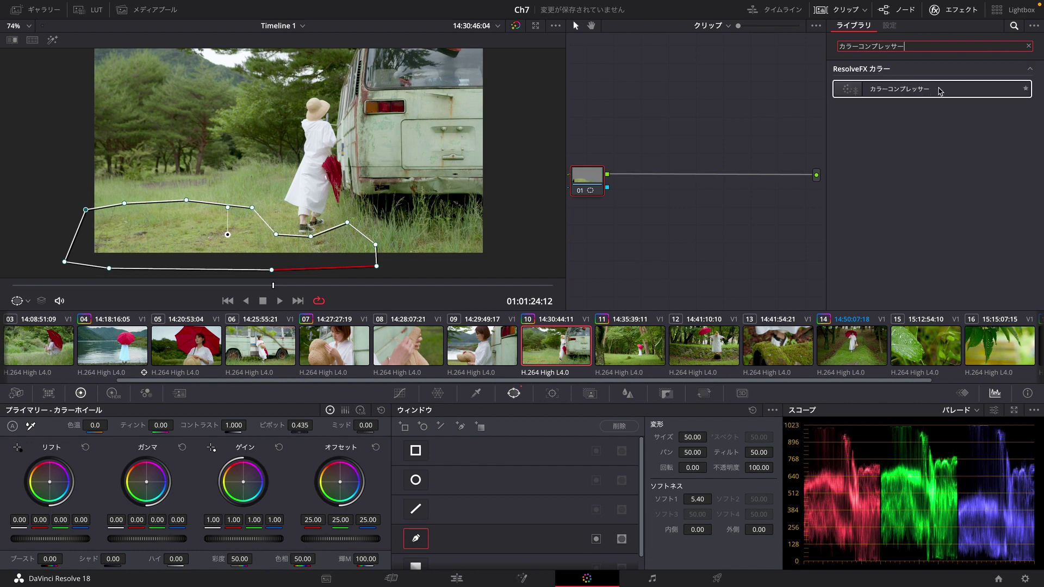
Drag カラーコンプレッサー from ResolveFX カラー onto node 01, saving the project along the way
click(1028, 45)
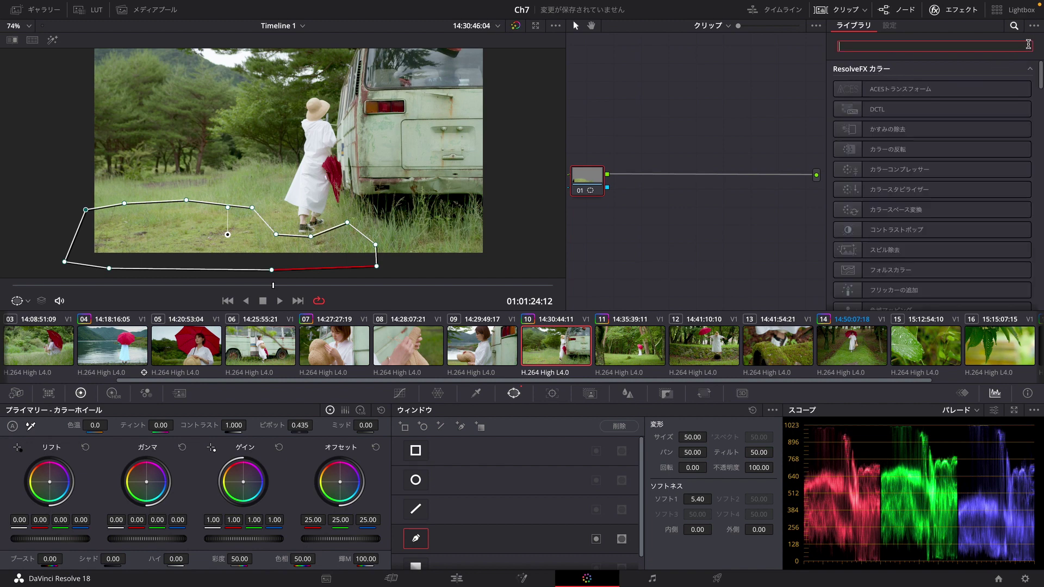
scroll(933, 145, down, 5)
scroll(935, 145, up, 5)
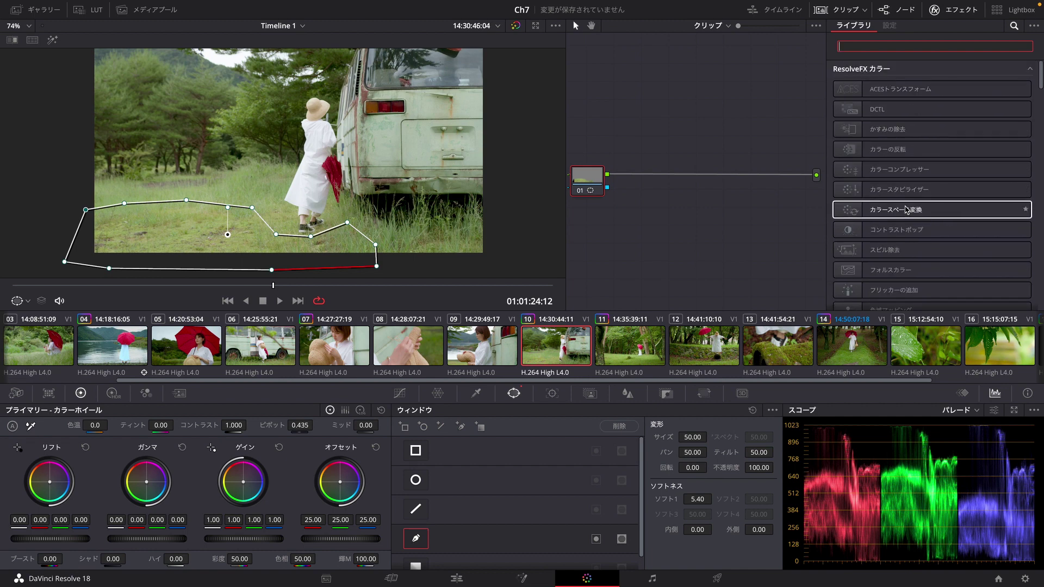
click(901, 170)
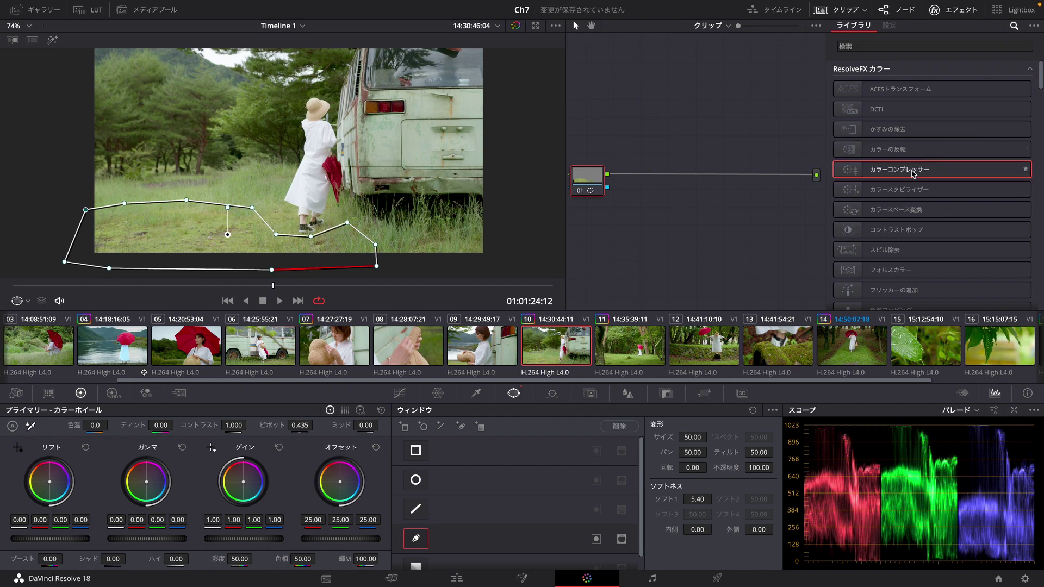
key(ctrl+s)
mouse_move(912, 175)
mouse_down()
mouse_move(628, 170)
mouse_move(599, 182)
mouse_move(648, 182)
mouse_up()
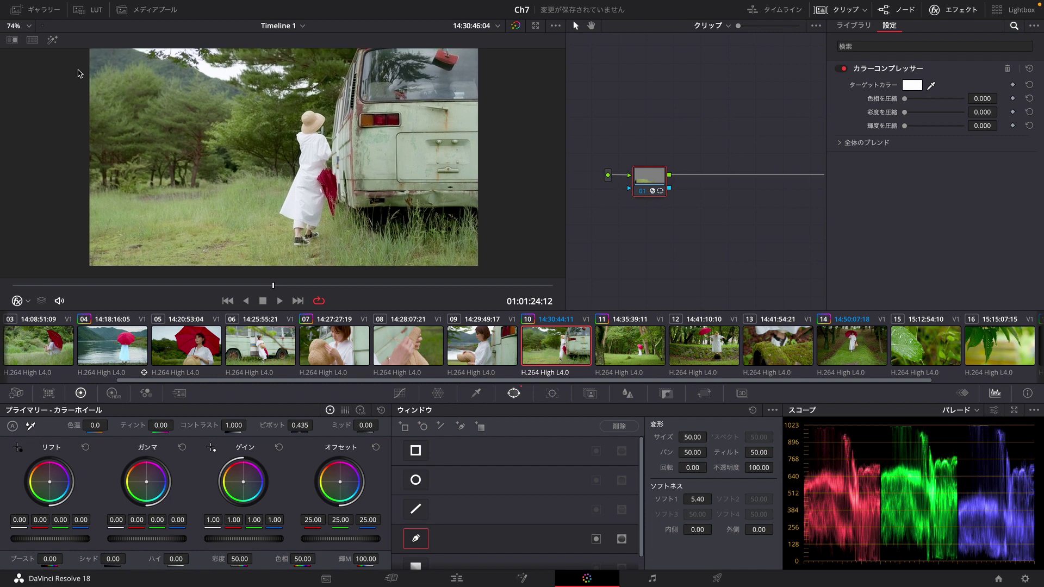
Set the viewer zoom to Fit and turn on the Power Window overlay
click(25, 26)
click(26, 41)
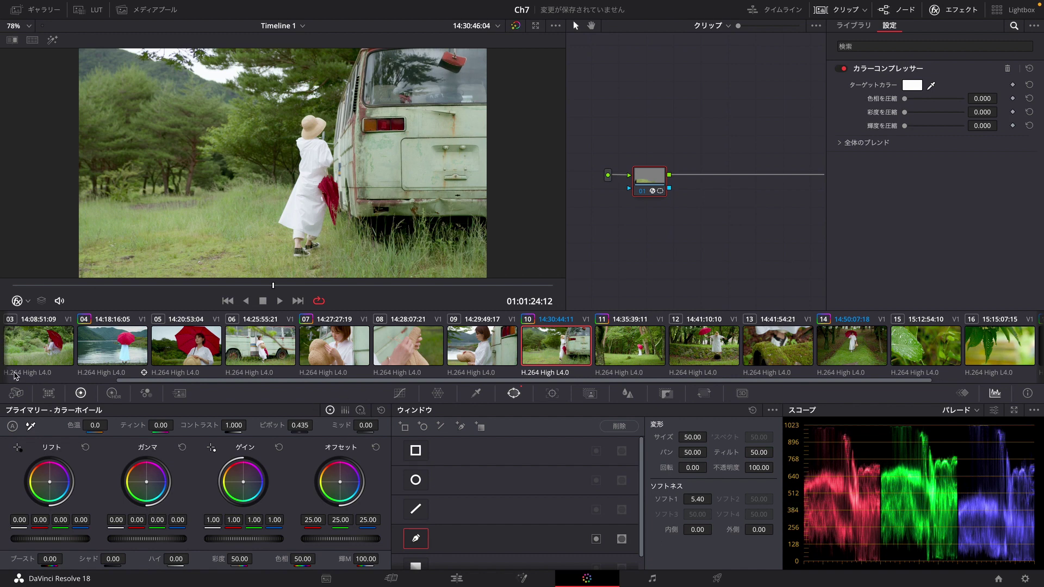
click(27, 307)
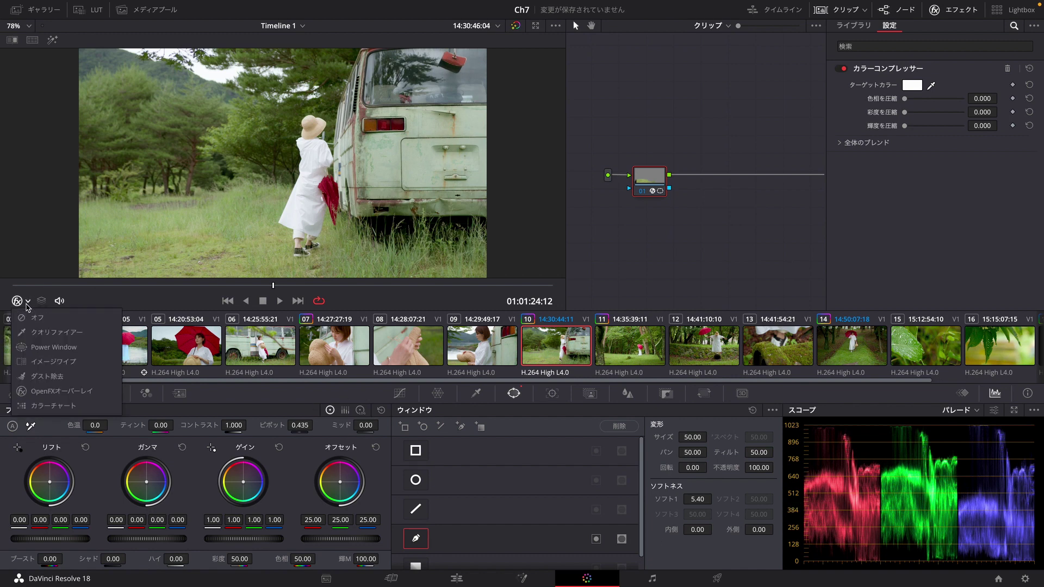
click(31, 345)
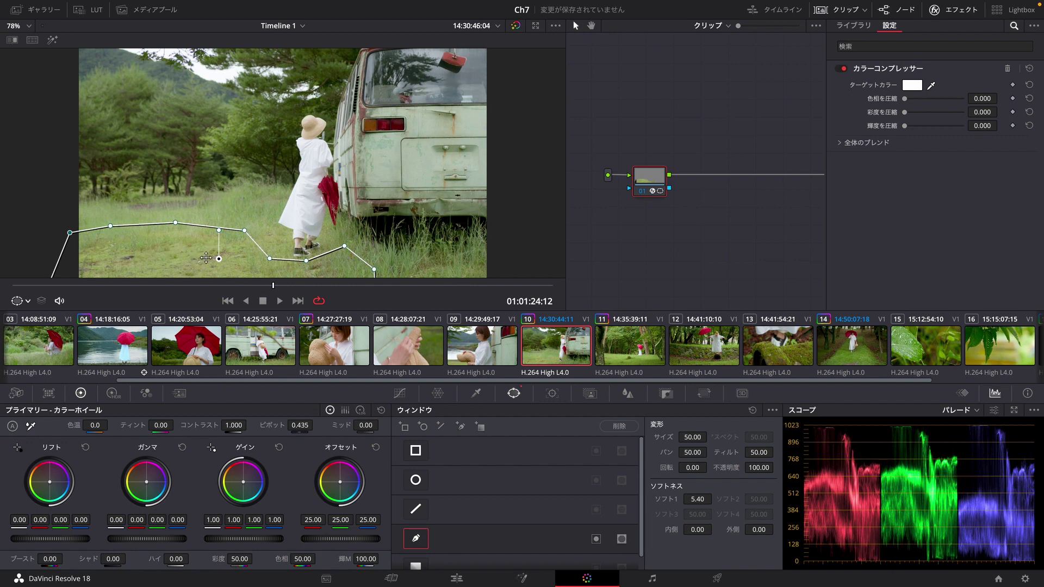
Sample the foreground grass green as the Target Color, then try some hue compression
click(931, 86)
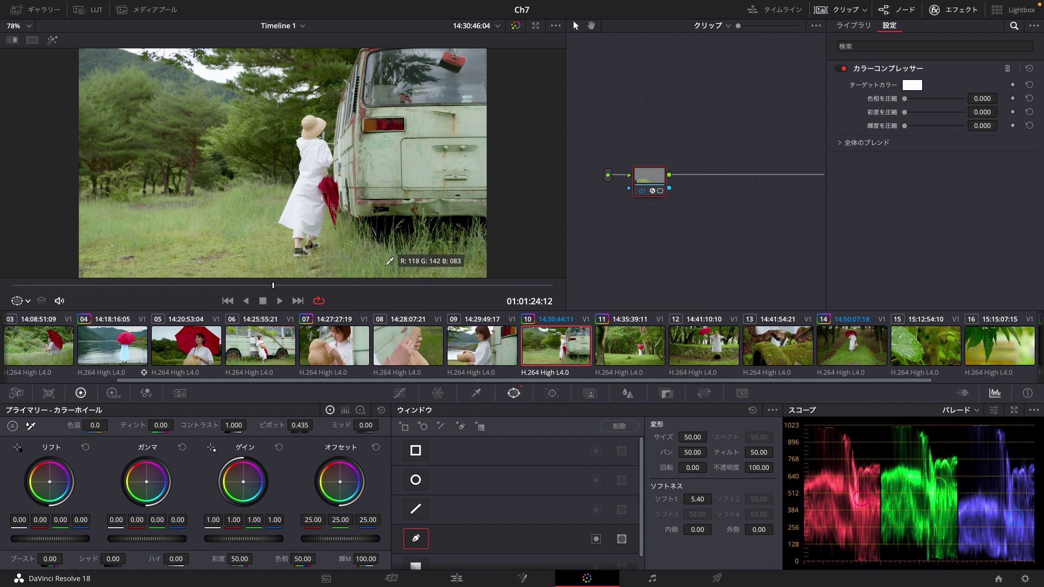
click(387, 263)
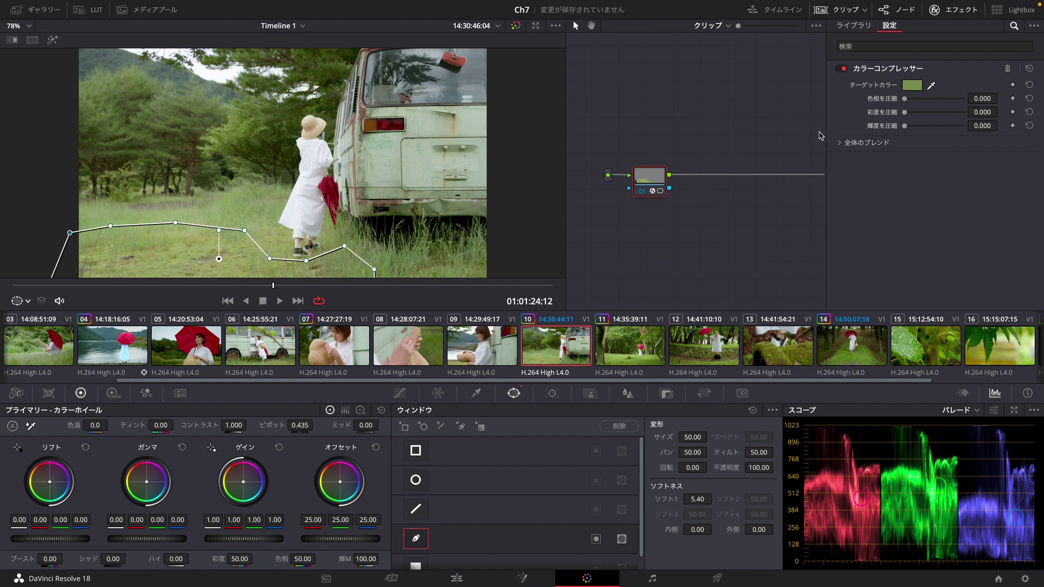
drag(906, 100, 910, 102)
Test full hue, saturation and luma compression, then reset all three sliders to zero
drag(910, 102, 1021, 102)
click(1029, 99)
drag(905, 99, 1015, 108)
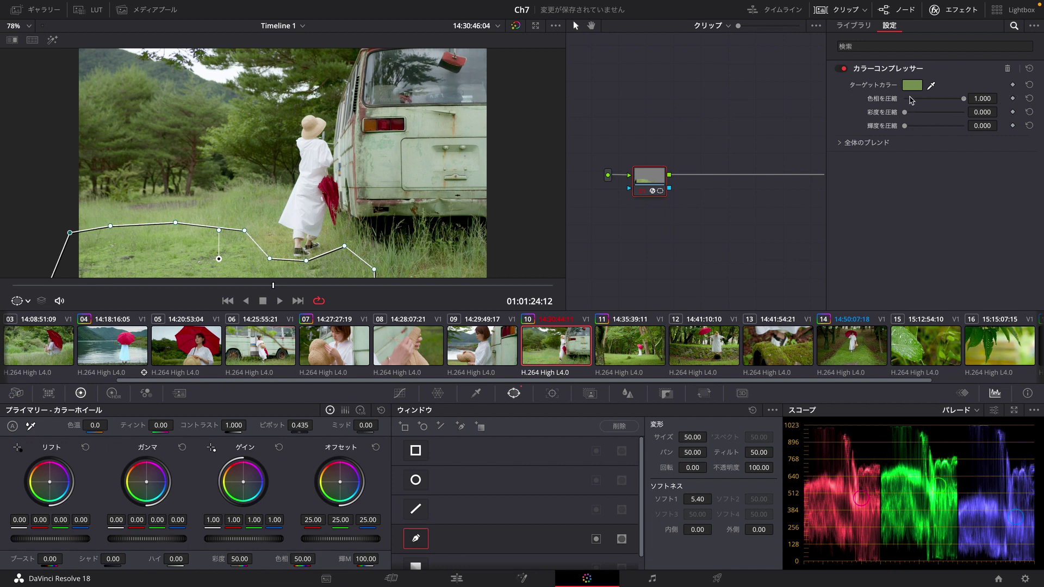
click(965, 99)
click(904, 112)
drag(904, 112, 1038, 106)
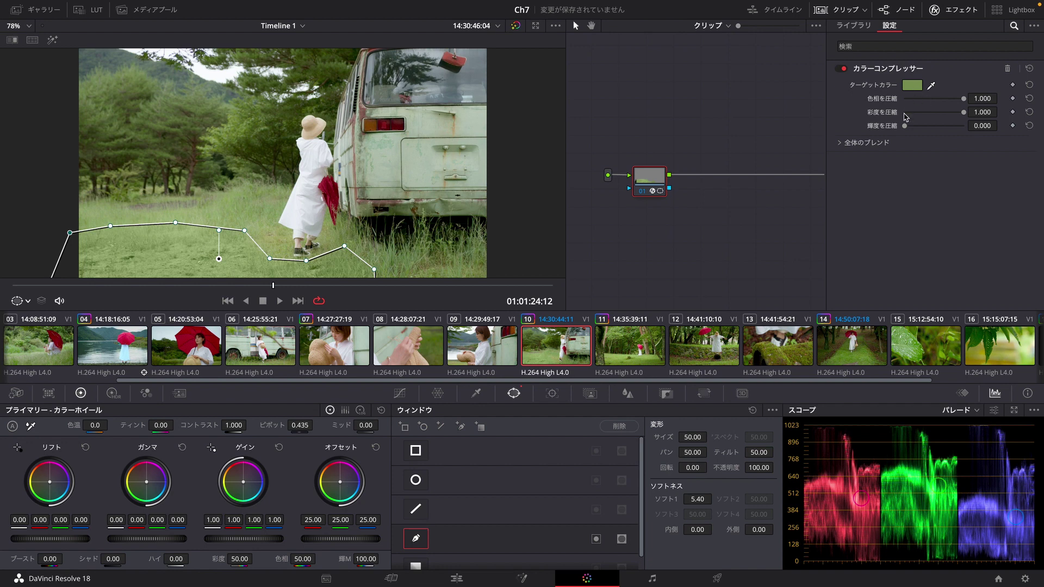
drag(905, 126, 970, 126)
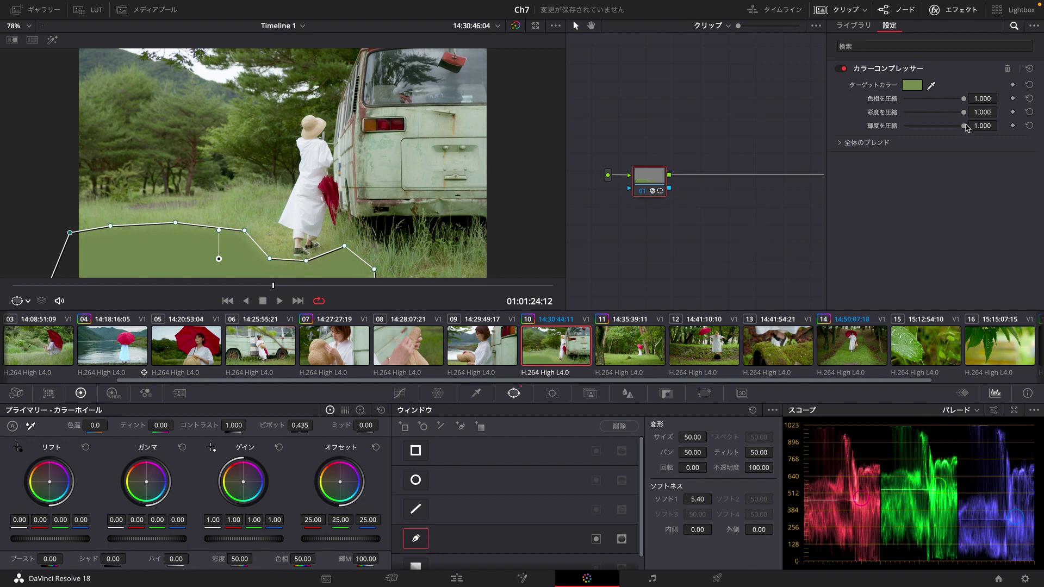
click(1029, 126)
click(1029, 112)
click(1029, 98)
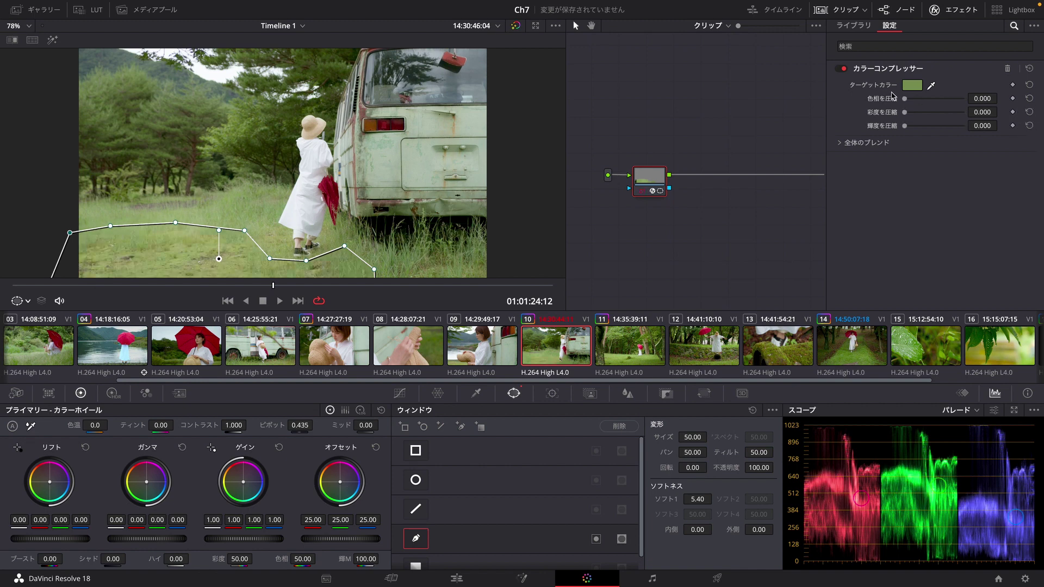
Set compression to hue 0.440, saturation 0.504 and luma 0.083, and save the project
drag(905, 99, 934, 100)
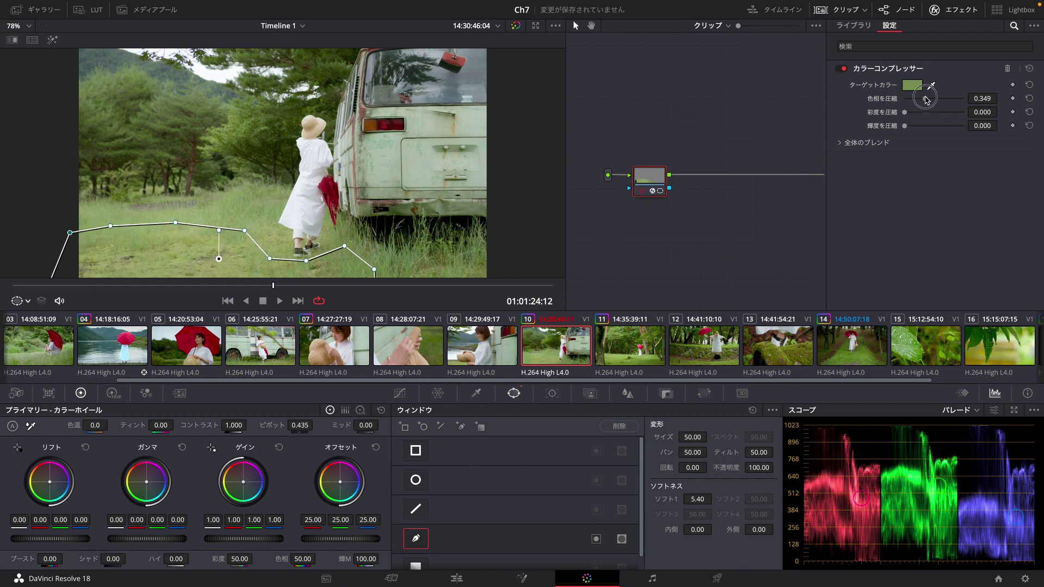
drag(904, 112, 928, 112)
drag(917, 126, 919, 127)
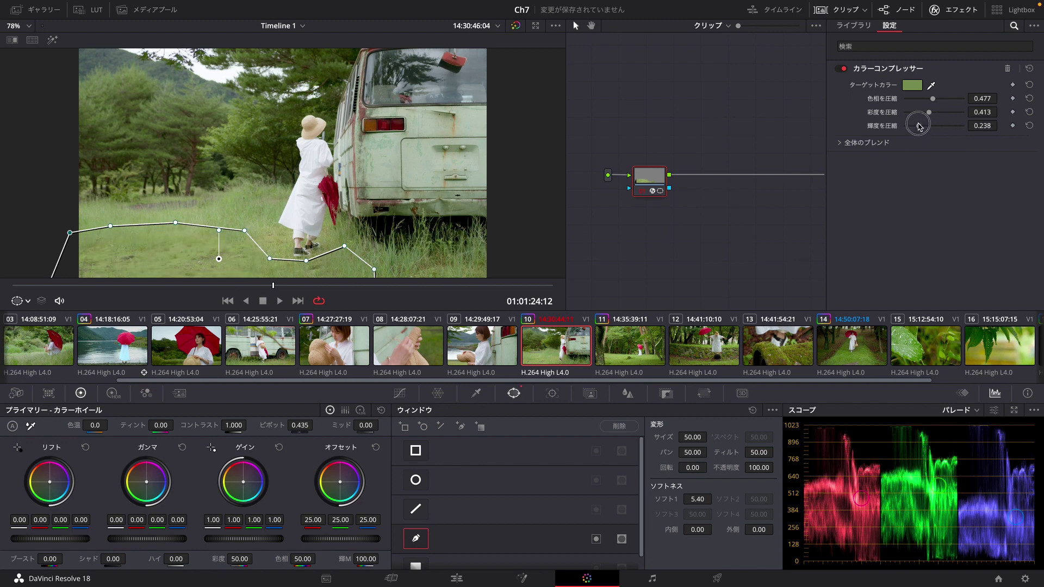
mouse_move(917, 126)
mouse_down()
mouse_move(909, 127)
mouse_move(919, 105)
mouse_move(933, 105)
mouse_up()
drag(932, 101, 929, 101)
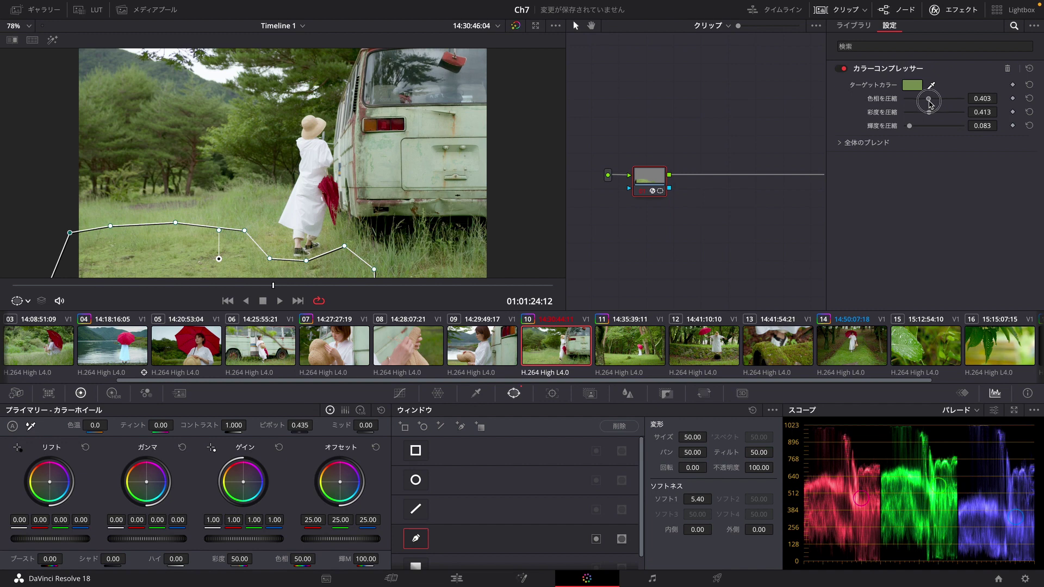
key(ctrl+s)
drag(930, 112, 934, 112)
Hide the window overlay and toggle the Color Compressor off and on to compare
click(26, 302)
click(28, 317)
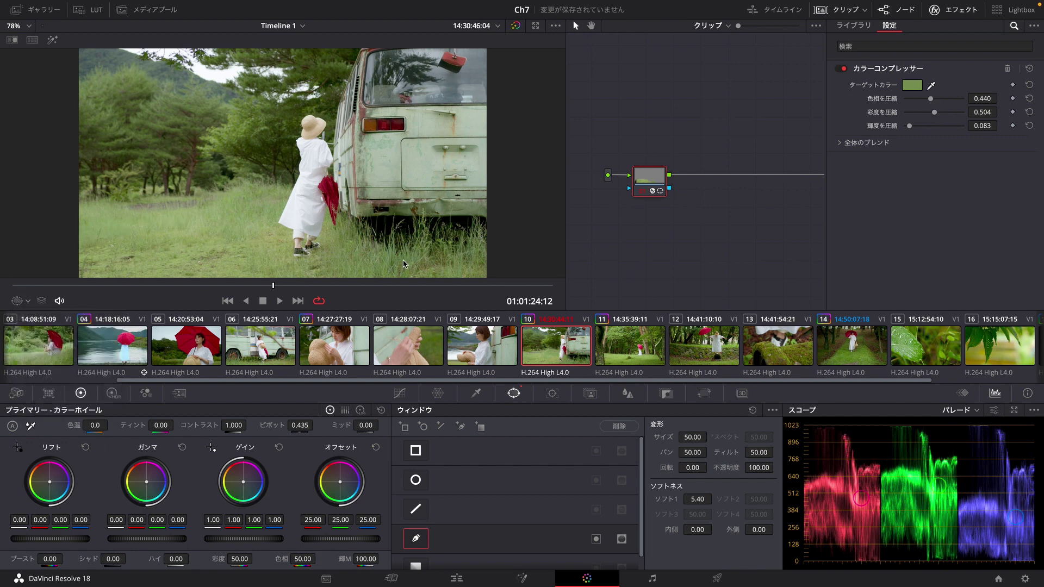
click(842, 70)
click(842, 70)
click(842, 70)
click(841, 70)
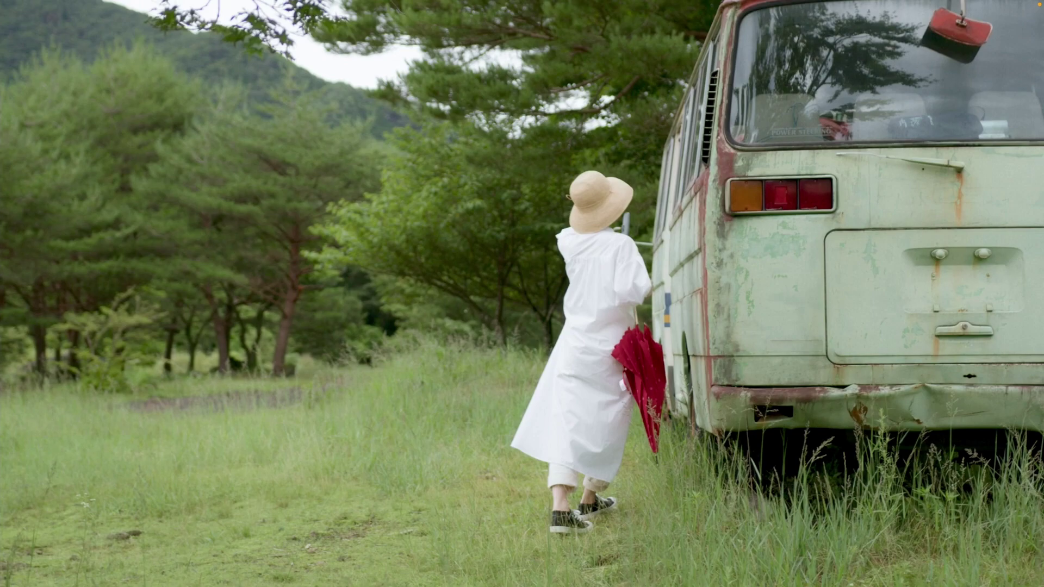
Raise the compression to hue 0.762, saturation 0.688 and luma 0.248
key(Escape)
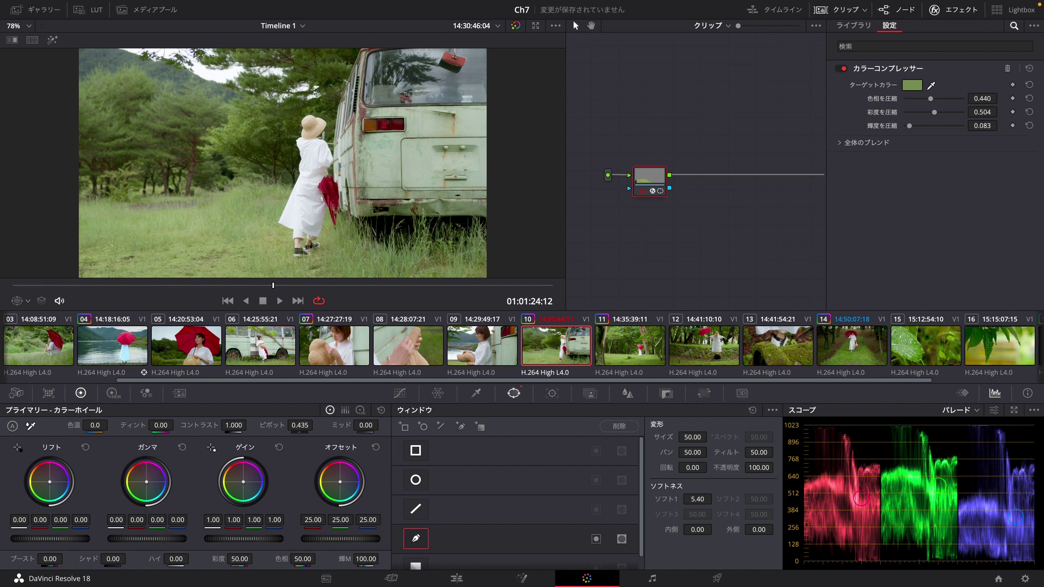
drag(929, 100, 945, 100)
drag(934, 112, 943, 112)
drag(911, 128, 911, 128)
click(916, 127)
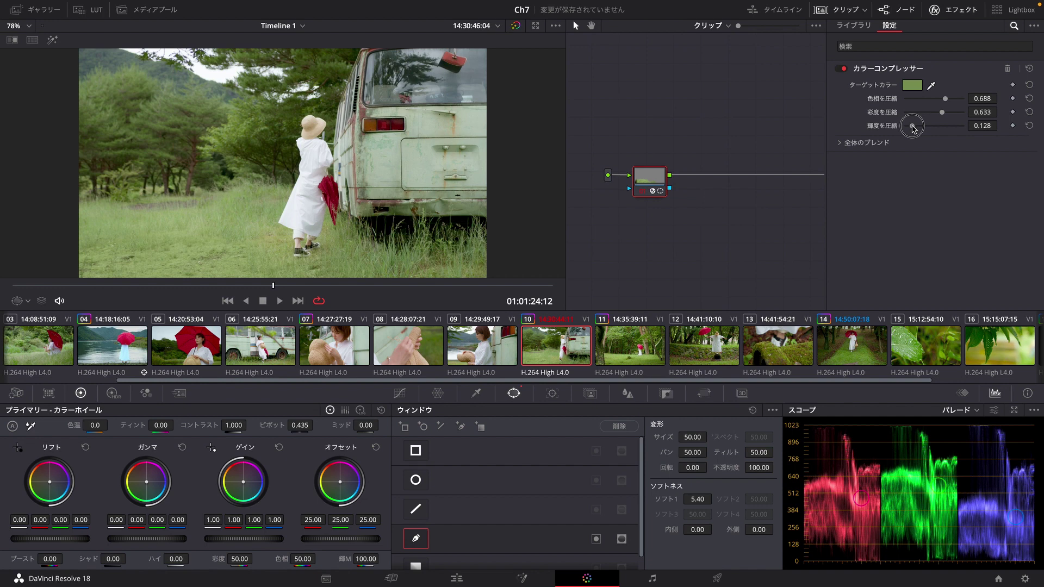
drag(916, 129, 948, 98)
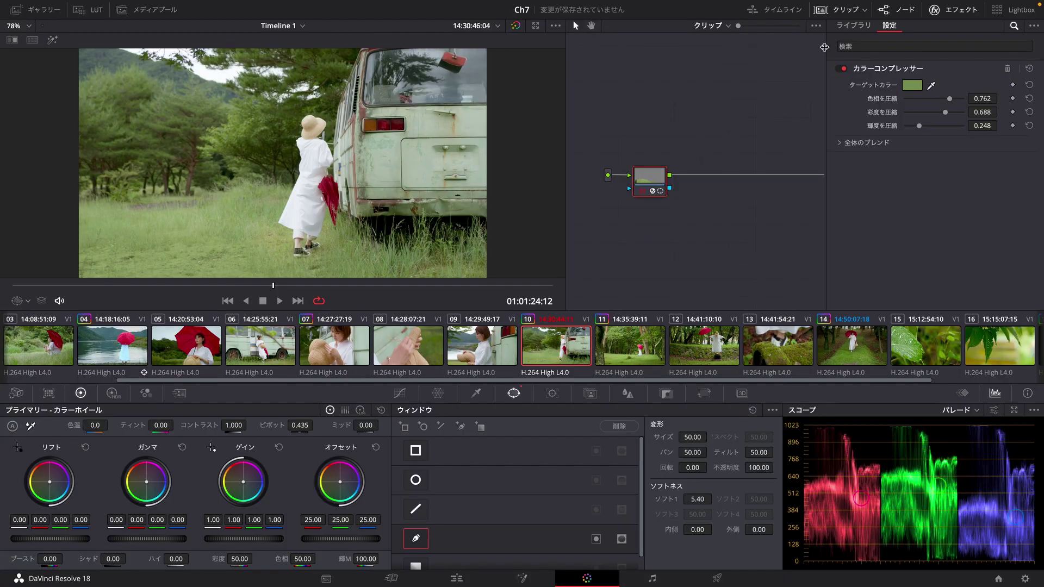
Lower the compressor's Global Blend to 0.697, then select the red-umbrella forest clip
click(840, 143)
mouse_move(963, 158)
mouse_down()
mouse_move(872, 158)
mouse_move(972, 159)
mouse_move(947, 159)
mouse_up()
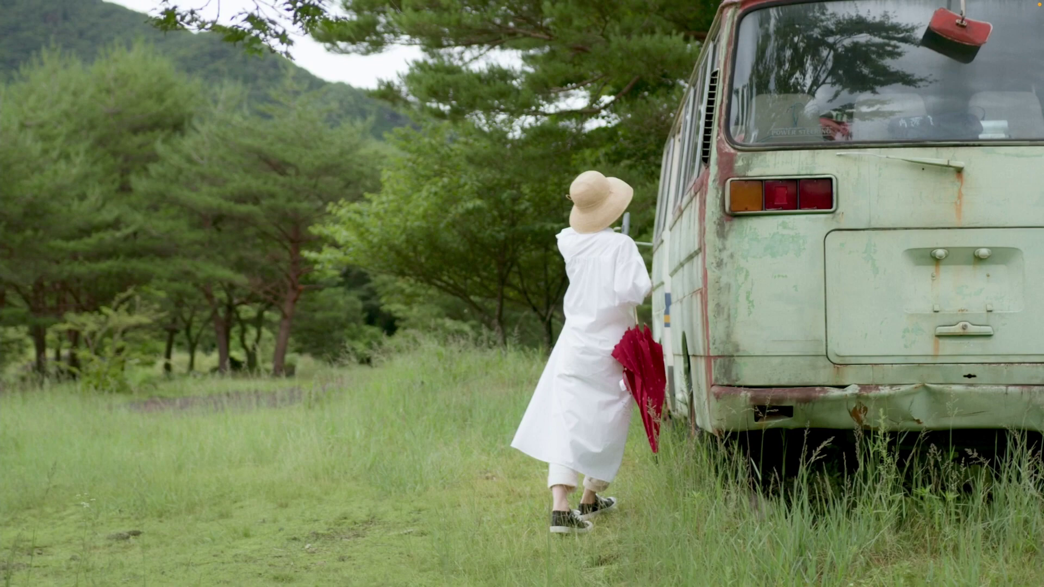
key(Escape)
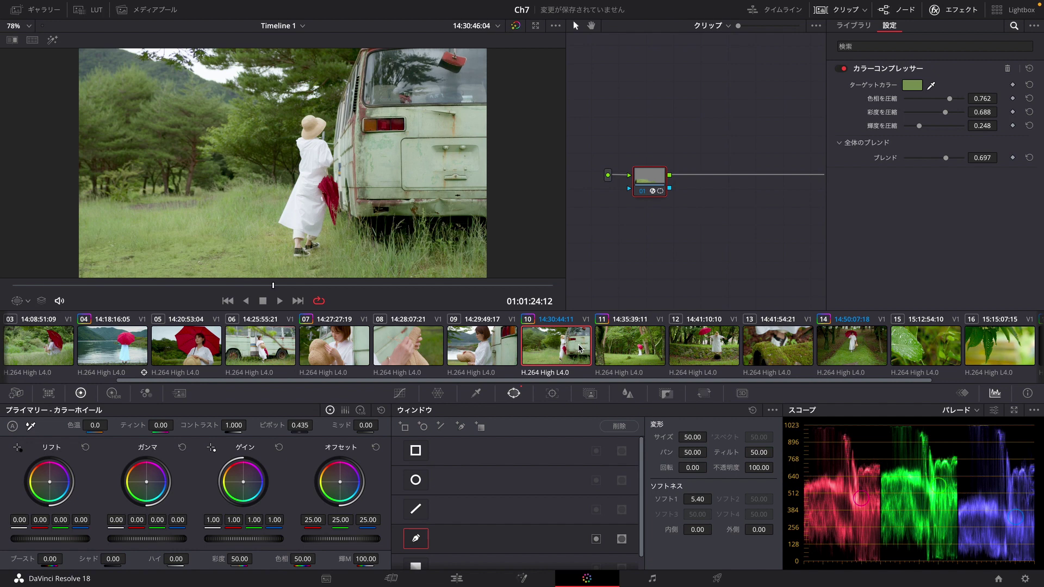
click(619, 356)
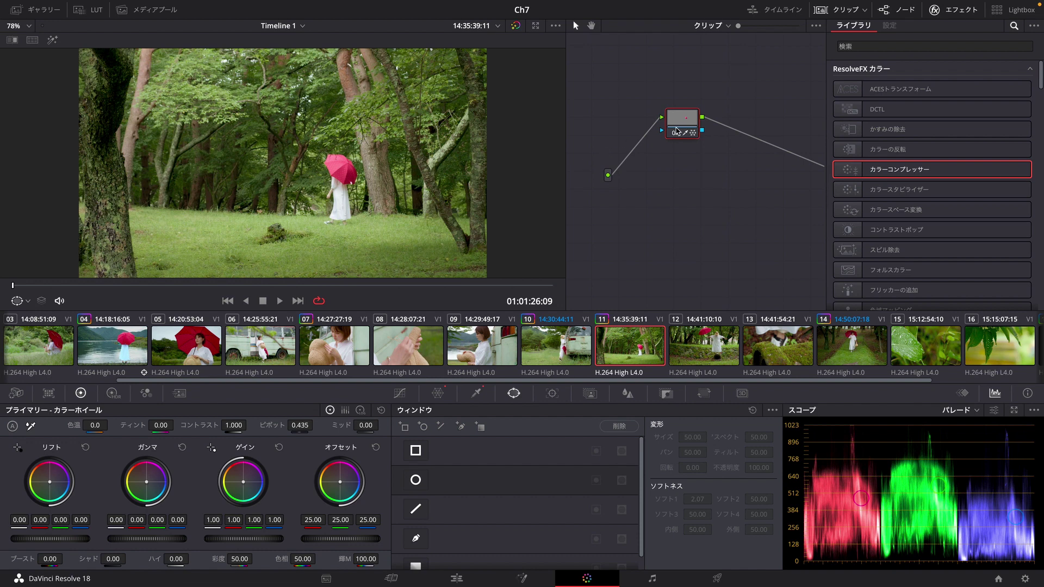
Move node 01 down-left in the node graph, restoring it after an accidental delete
drag(676, 130, 668, 169)
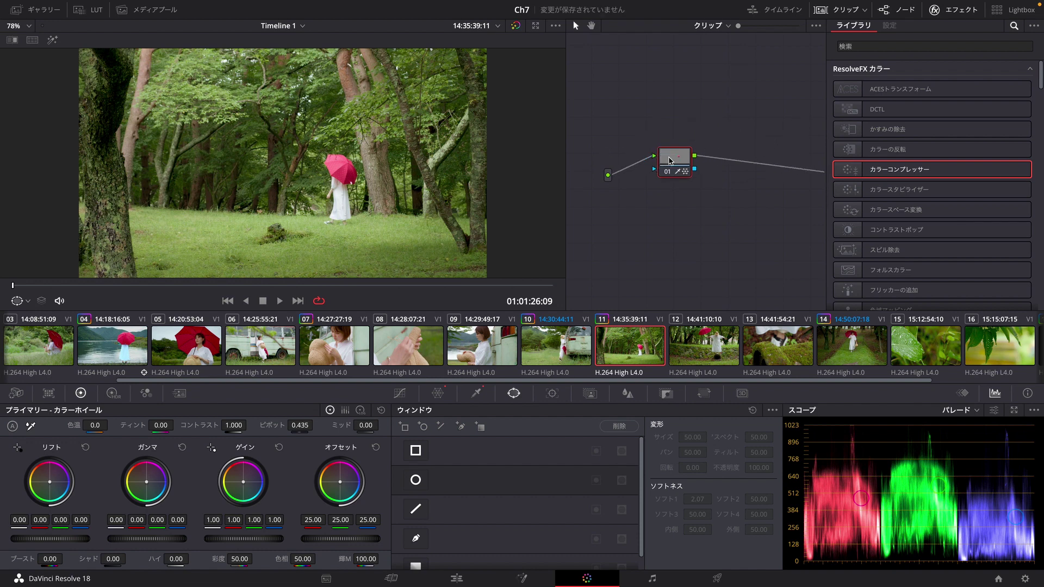
key(Delete)
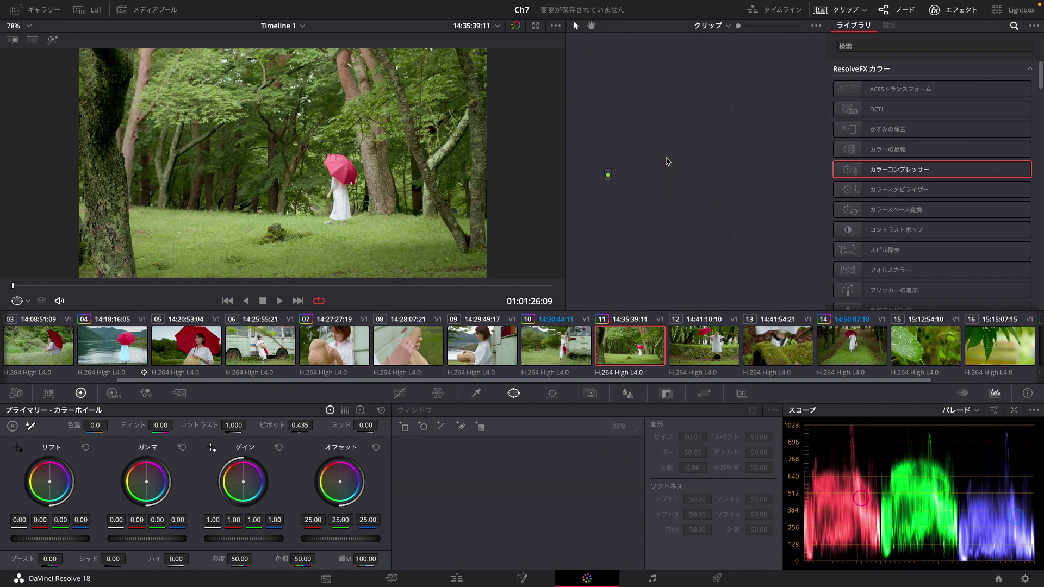
key(ctrl+s)
key(ctrl+z)
drag(682, 128, 656, 175)
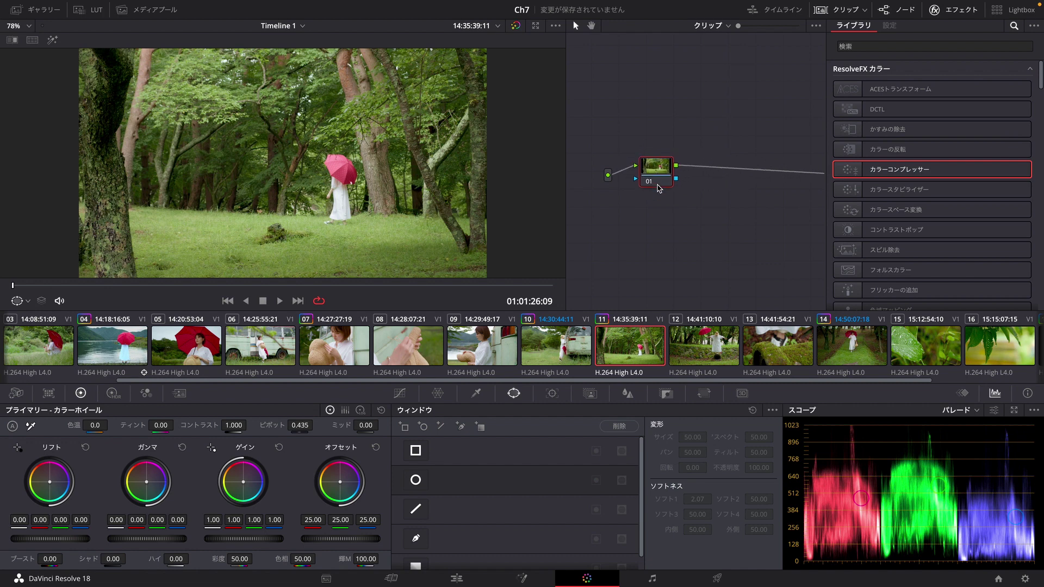
mouse_move(657, 176)
mouse_down()
mouse_move(673, 179)
mouse_move(649, 183)
mouse_up()
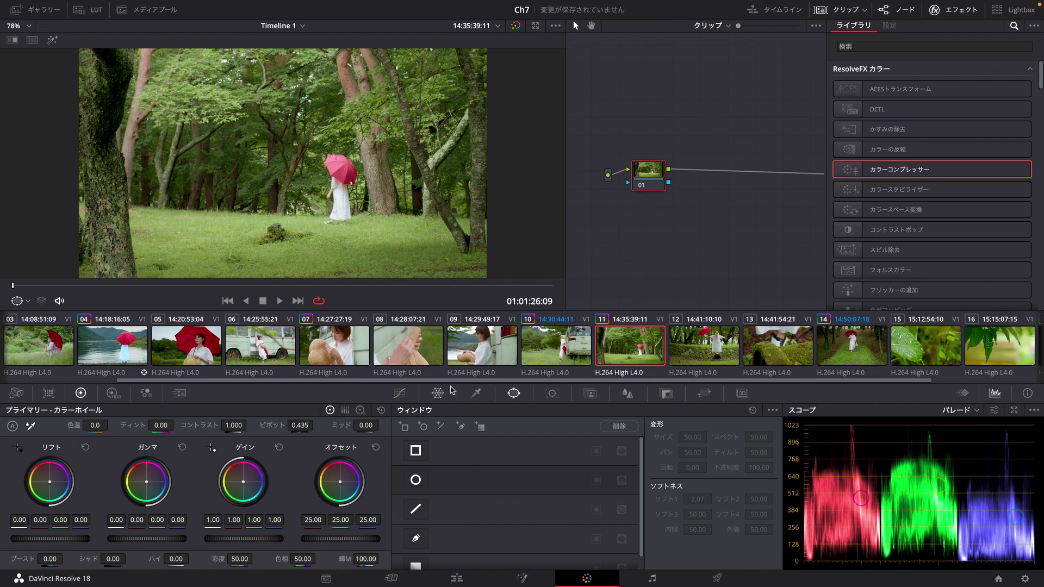
Add serial node 02 and parallel nodes 02–06 into a mixer, then move the group up-right
key(alt+s)
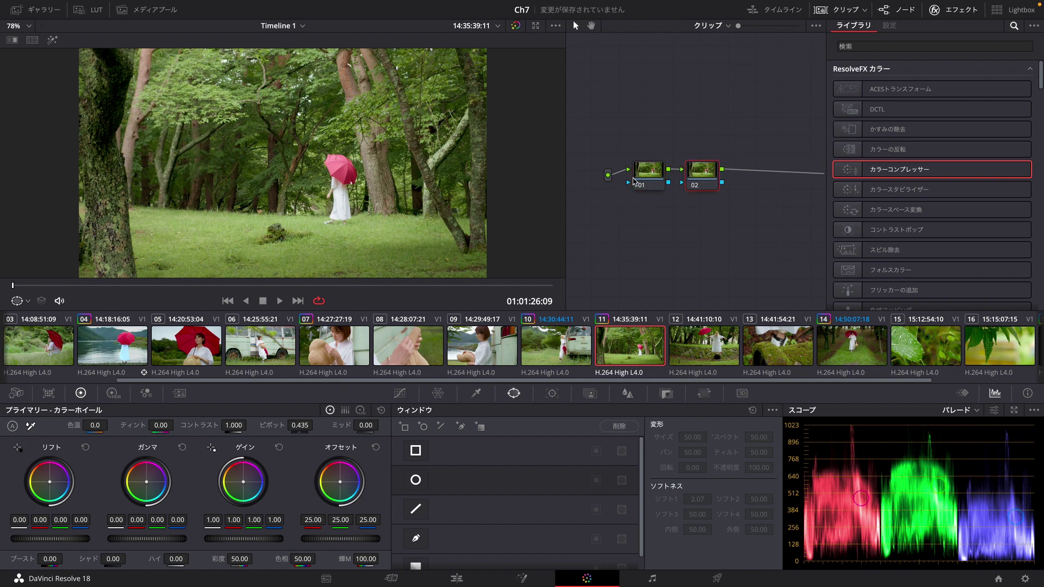
key(alt+l)
key(alt+l)
key(alt+l)
key(alt+l)
drag(677, 139, 756, 307)
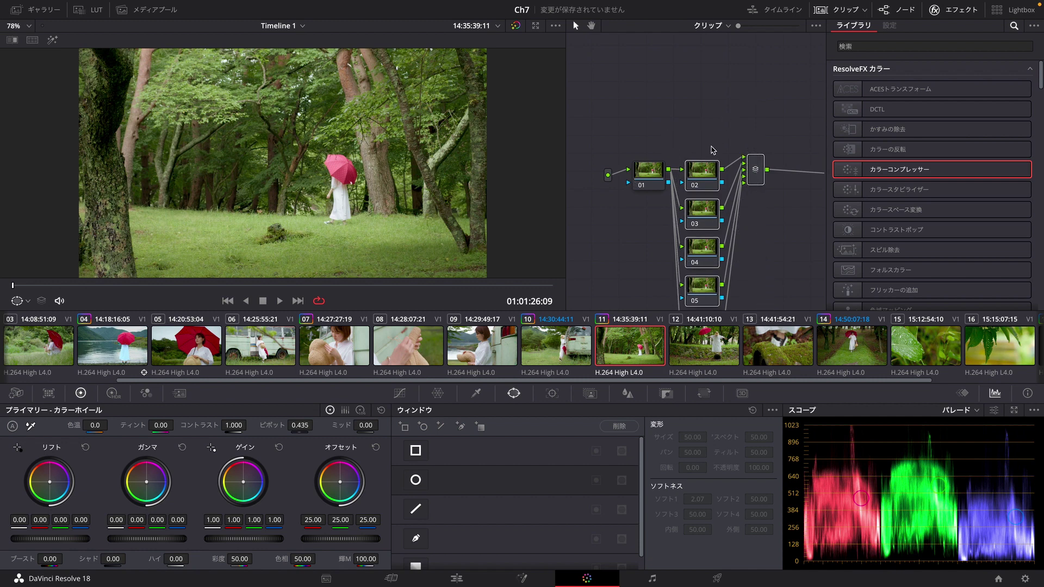
drag(709, 169, 719, 114)
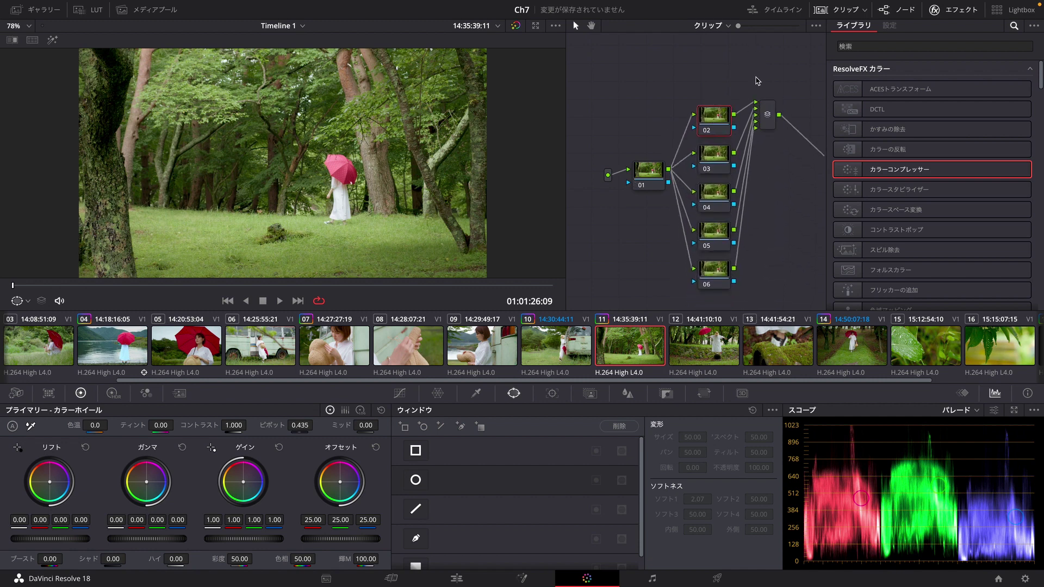
click(770, 121)
click(721, 113)
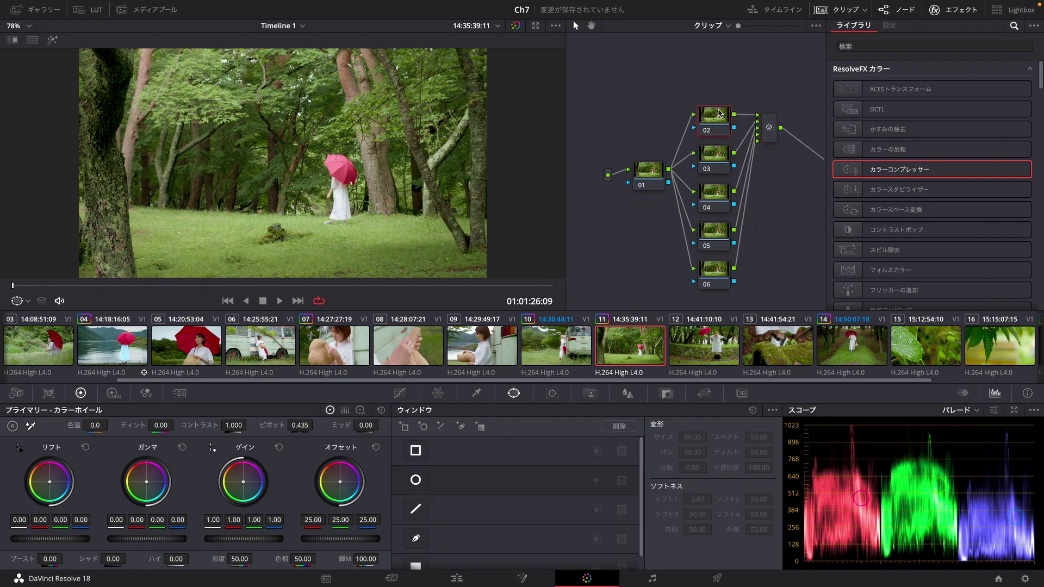
right_click(769, 126)
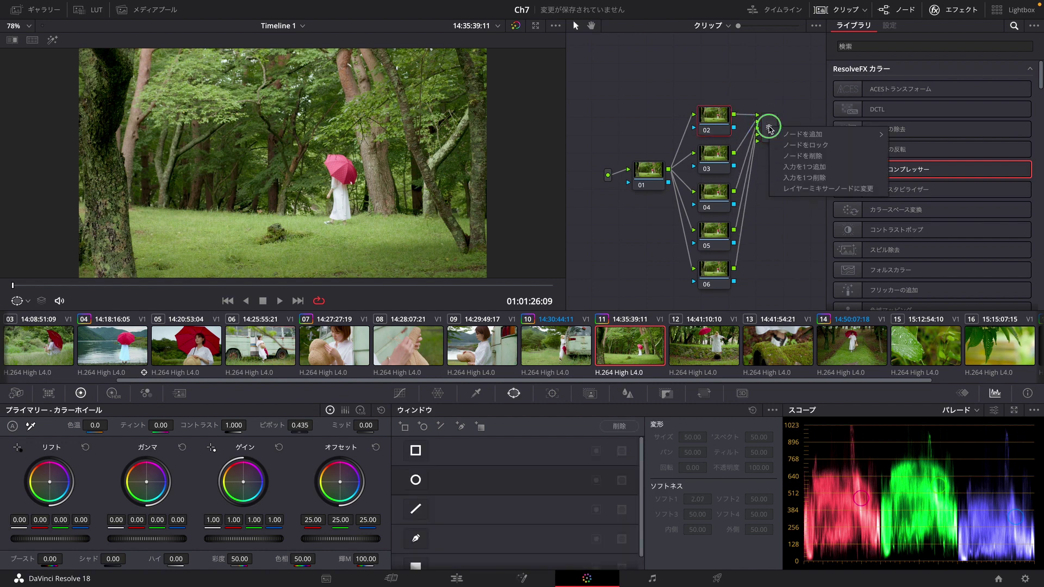
Change the Parallel Mixer to a Layer Mixer, move it down slightly, and enlarge the viewer image
click(781, 188)
drag(771, 137, 778, 165)
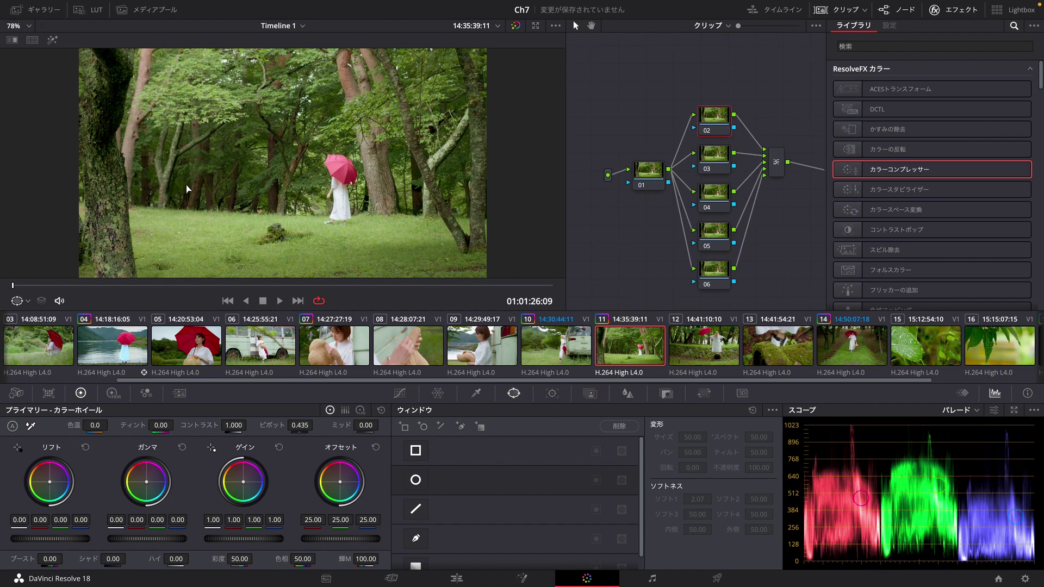
scroll(275, 239, up, 2)
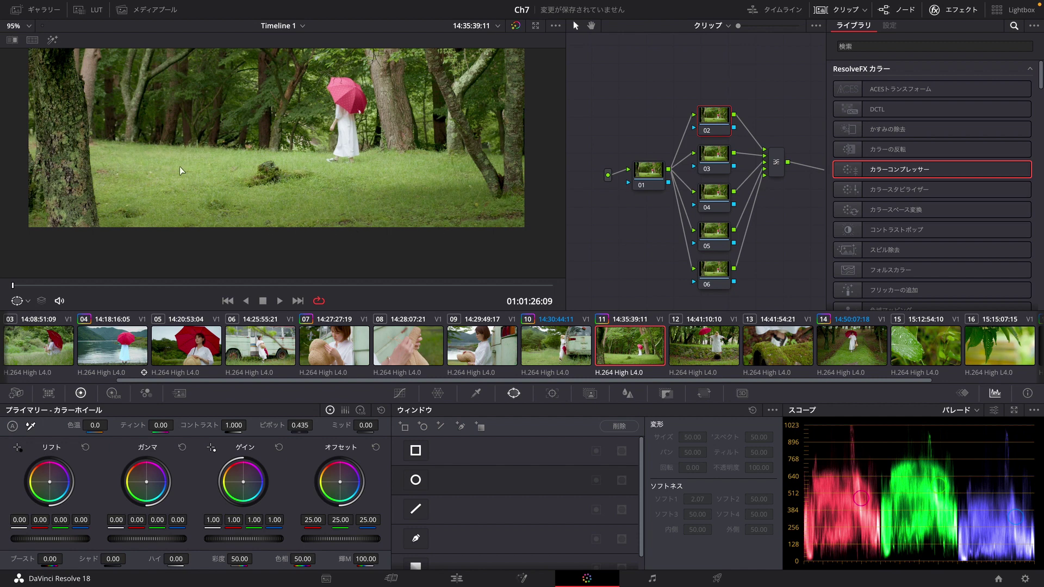
scroll(181, 166, down, 2)
click(22, 32)
click(25, 42)
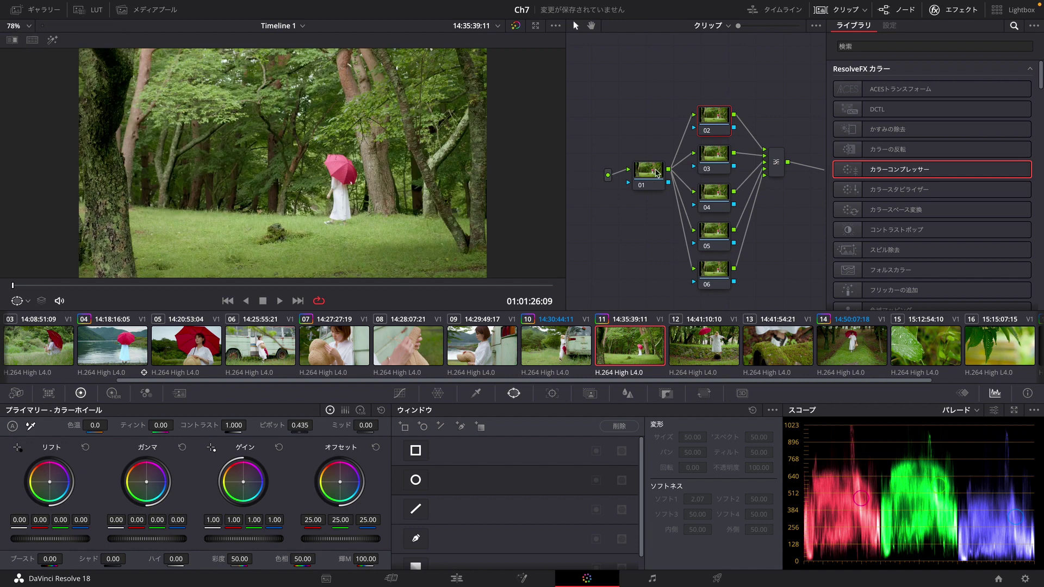
Draw a closed pen window around the grass mound at frame centre on node 02
click(417, 537)
click(240, 222)
click(245, 250)
click(278, 252)
click(310, 242)
click(306, 221)
click(280, 215)
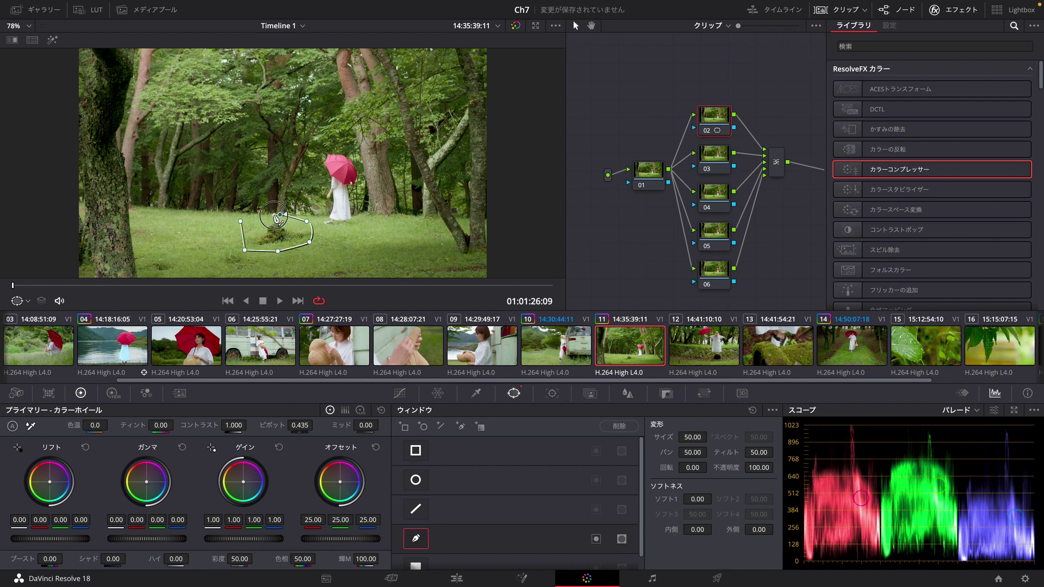
click(241, 222)
On node 03, draw a closed pen window over the grass below, undoing one misplaced point
click(698, 161)
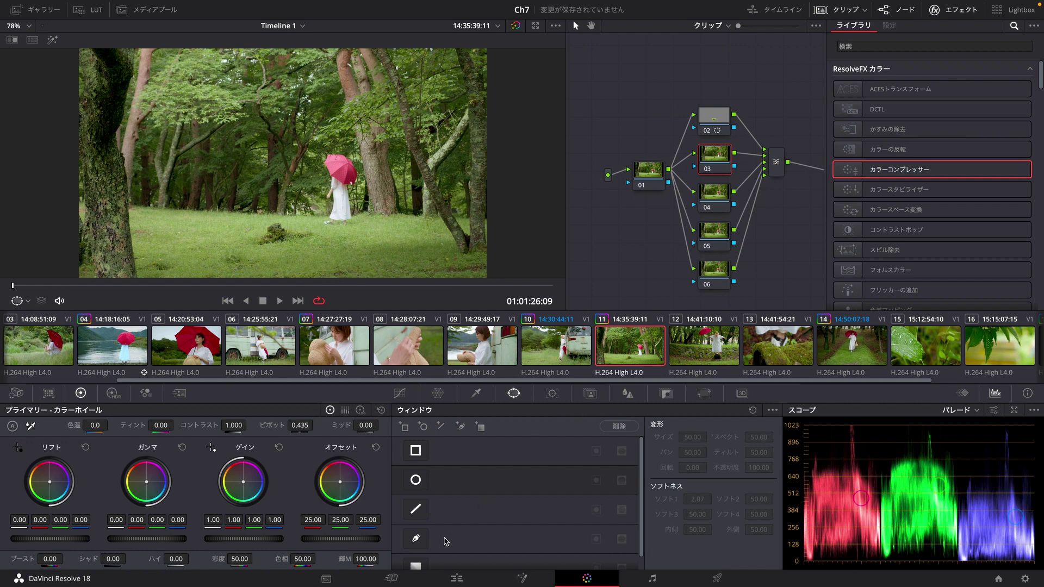
click(426, 538)
click(336, 259)
click(303, 268)
click(304, 285)
key(ctrl+z)
scroll(326, 266, down, 2)
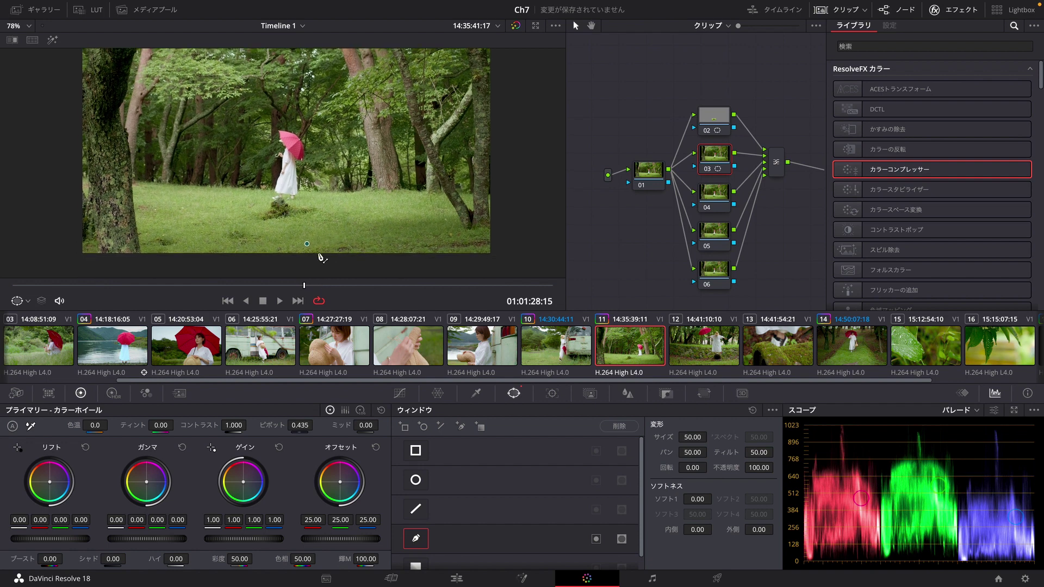
mouse_move(334, 259)
mouse_down()
mouse_move(380, 251)
mouse_move(352, 232)
mouse_up()
click(374, 240)
click(308, 244)
On node 04, outline the grass patch to the right with a closed pen window
click(705, 199)
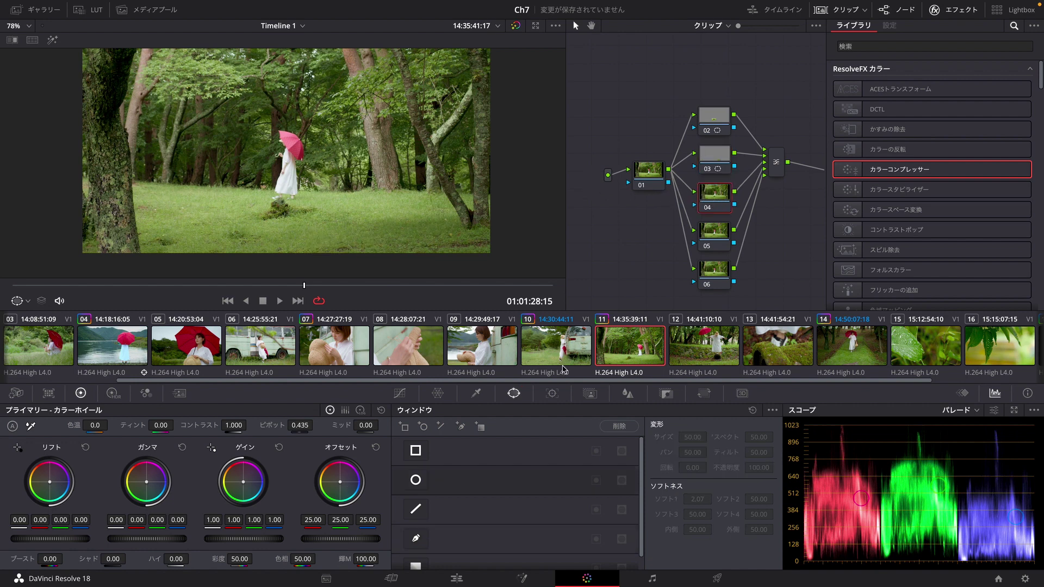
click(416, 537)
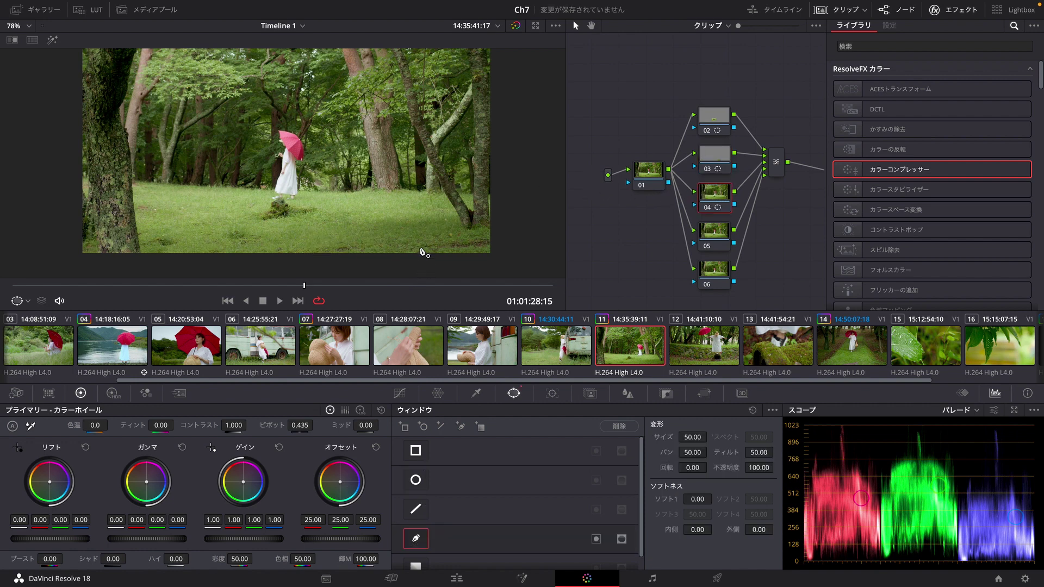
click(414, 234)
click(400, 240)
click(400, 256)
drag(452, 259, 458, 260)
click(500, 254)
click(501, 238)
click(479, 233)
click(448, 234)
click(415, 235)
On node 05, outline the small left grass patch beside the tree trunk and close the shape
click(710, 234)
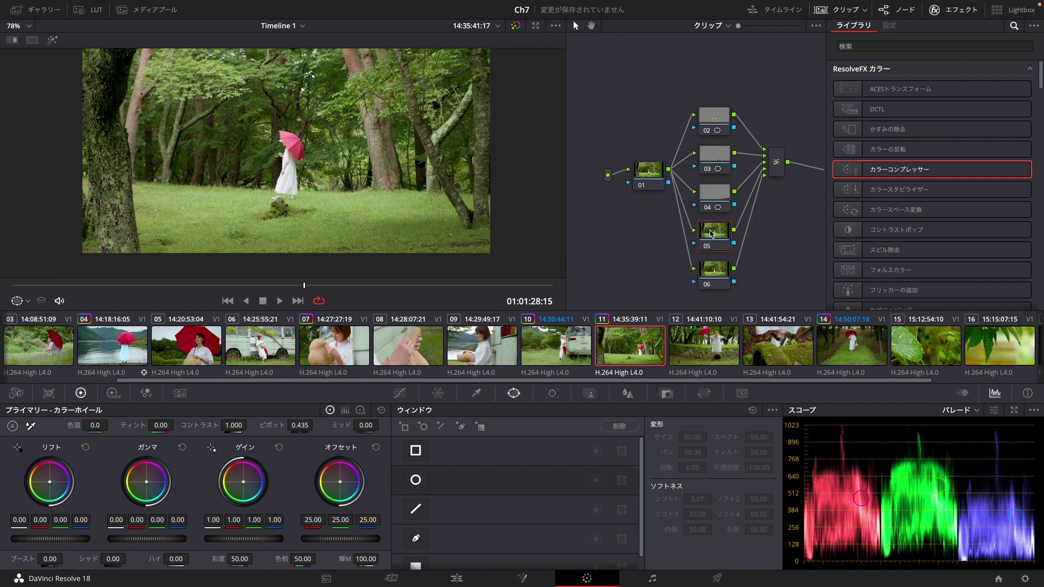
click(420, 542)
click(148, 197)
click(161, 199)
click(167, 208)
click(160, 221)
click(144, 223)
scroll(144, 220, up, 3)
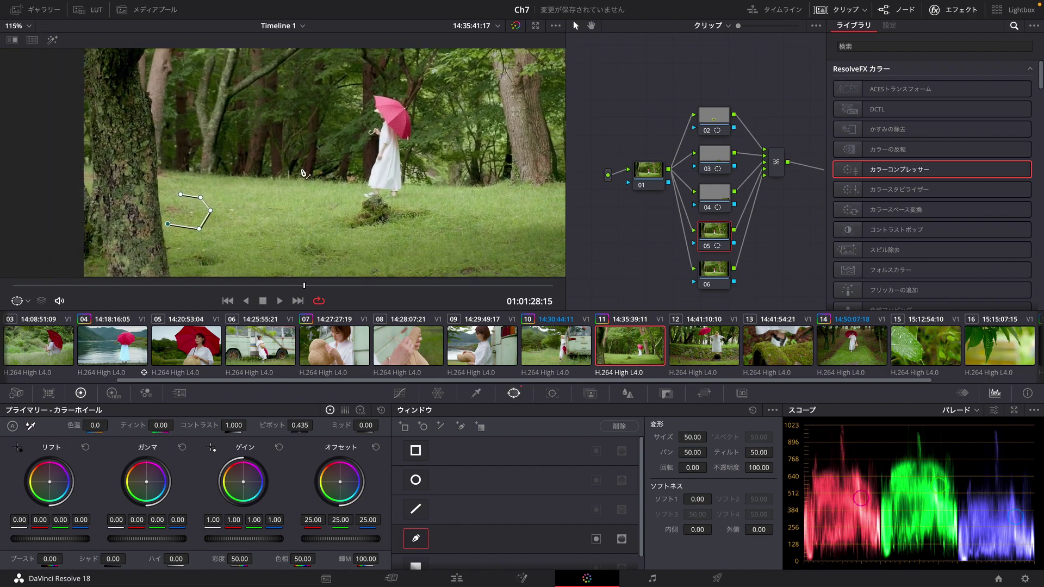
drag(165, 201, 174, 197)
click(181, 195)
scroll(314, 232, down, 2)
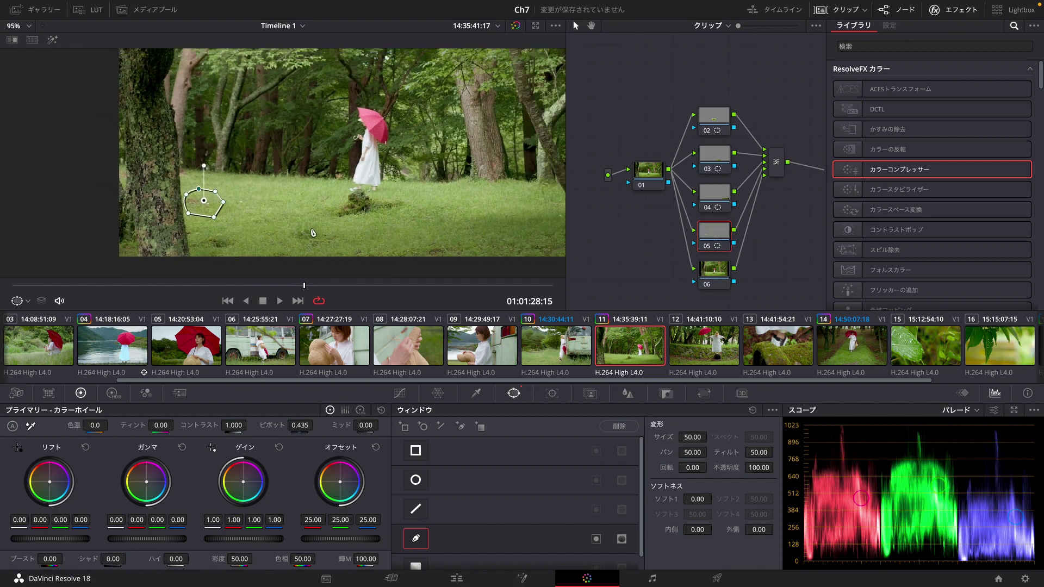
scroll(364, 189, right, 3)
scroll(364, 189, up, 2)
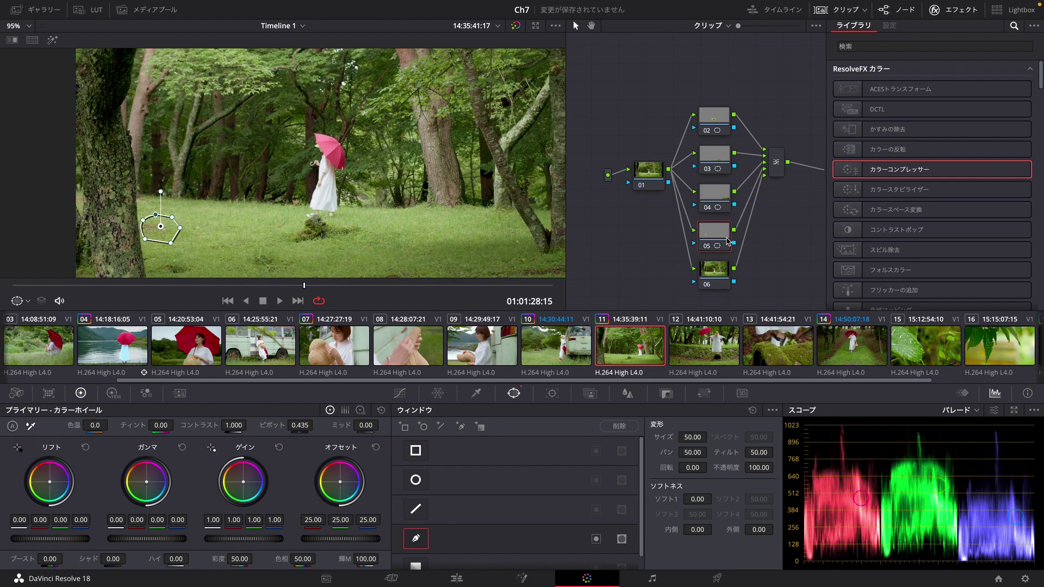
Drop Color Compressor onto node 02 and set the viewer overlay to Power Window
drag(876, 174, 723, 122)
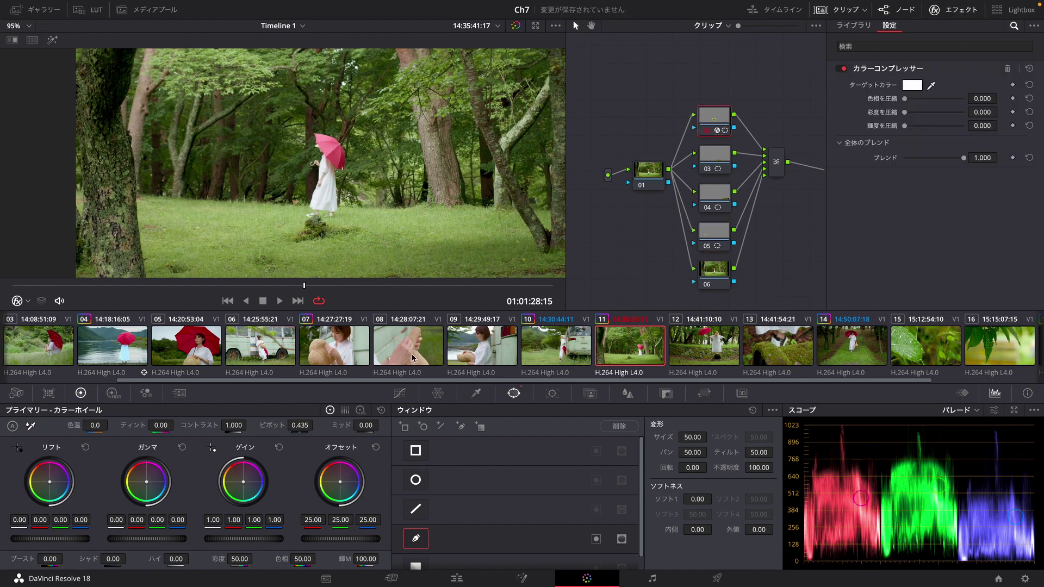
click(22, 300)
click(54, 343)
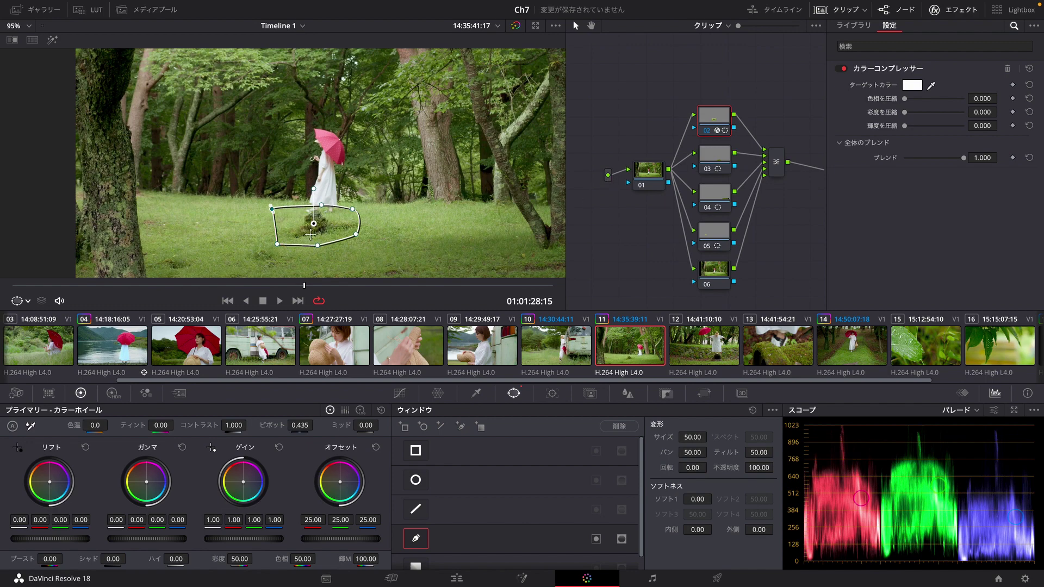
Apply Color Compressor to node 03 and show its window with the Power Window overlay
click(728, 153)
mouse_move(870, 169)
mouse_down()
mouse_move(766, 151)
mouse_move(719, 157)
mouse_up()
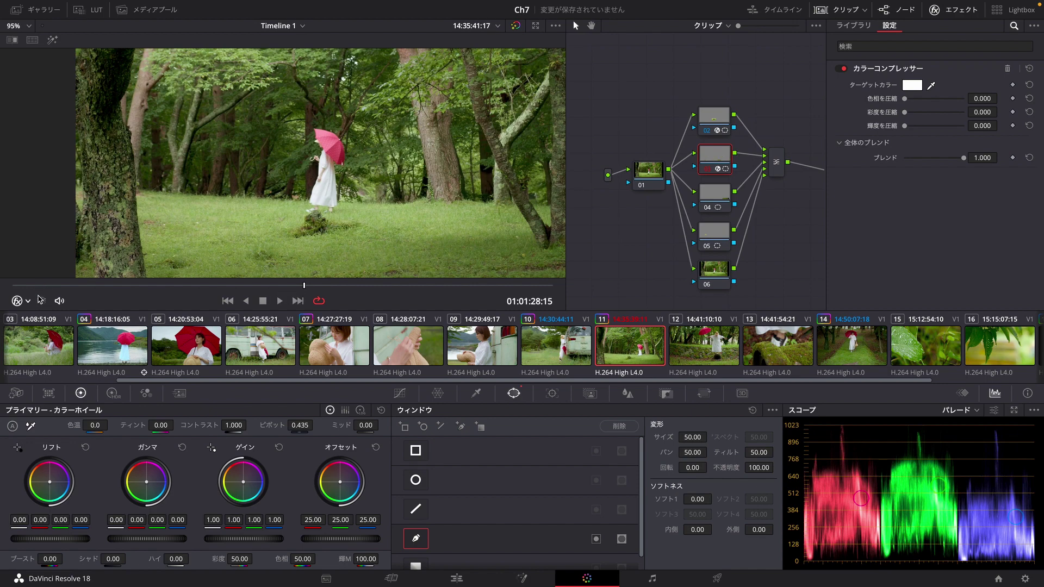
click(28, 302)
click(49, 346)
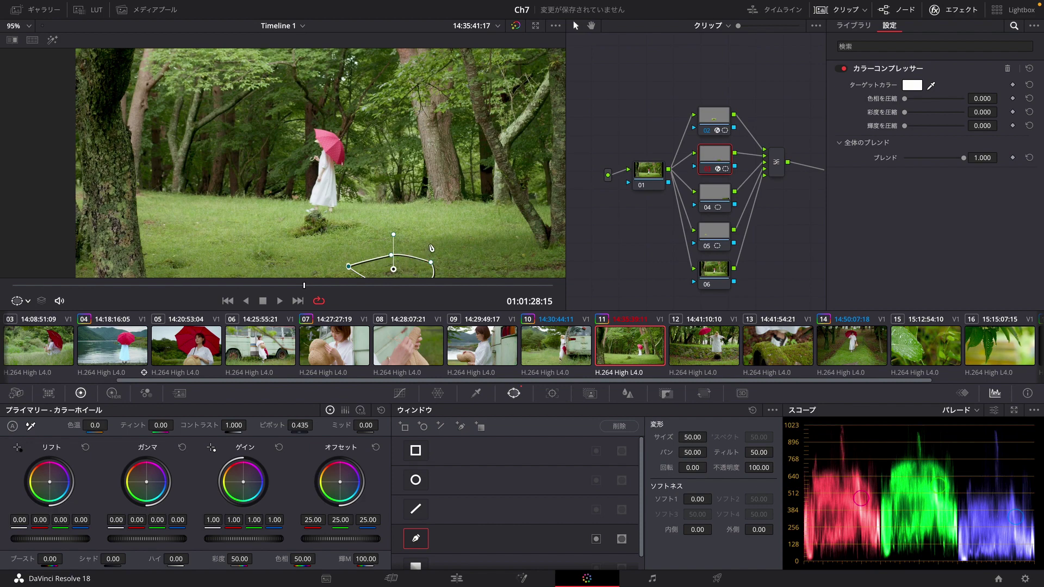
Select nodes 04, 05 and 06 together and turn on Highlight mode
scroll(427, 239, down, 1)
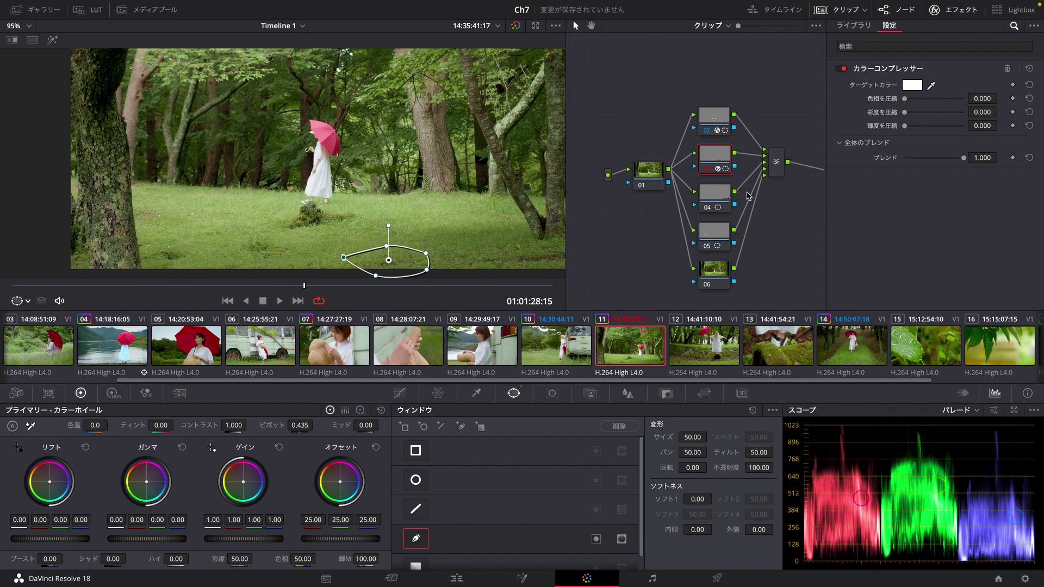
mouse_move(766, 197)
mouse_down()
mouse_move(680, 281)
mouse_move(705, 285)
mouse_up()
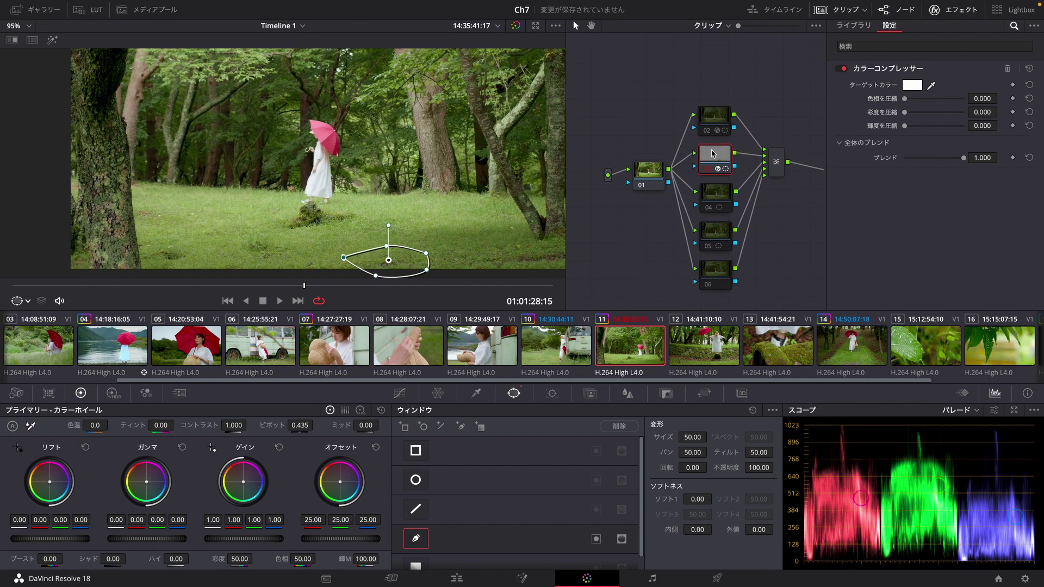
click(52, 40)
Set node 03's window softness to 6.50, turn Highlight off, and sample grass green as target
drag(688, 493, 688, 493)
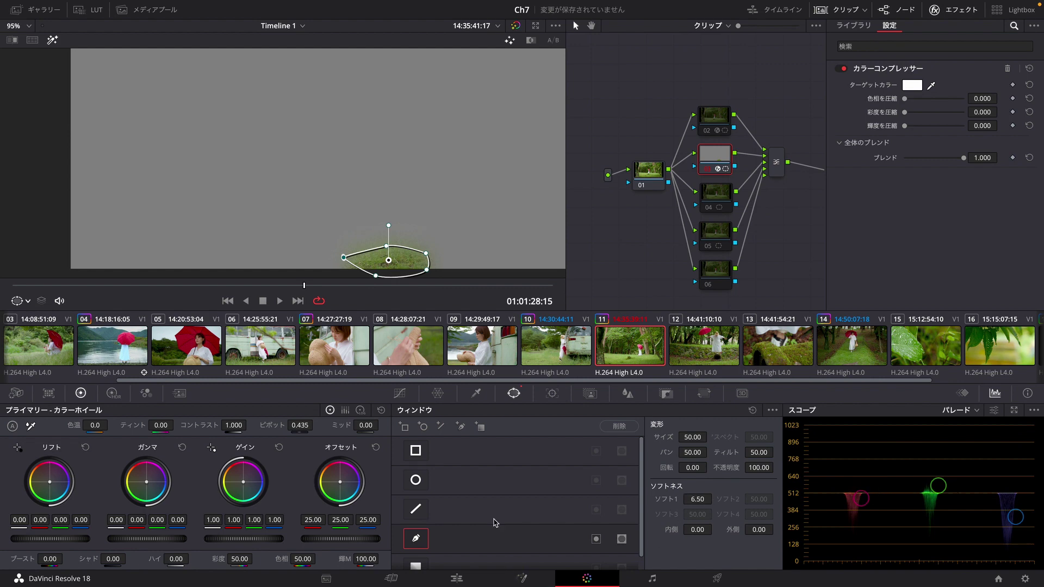
click(52, 40)
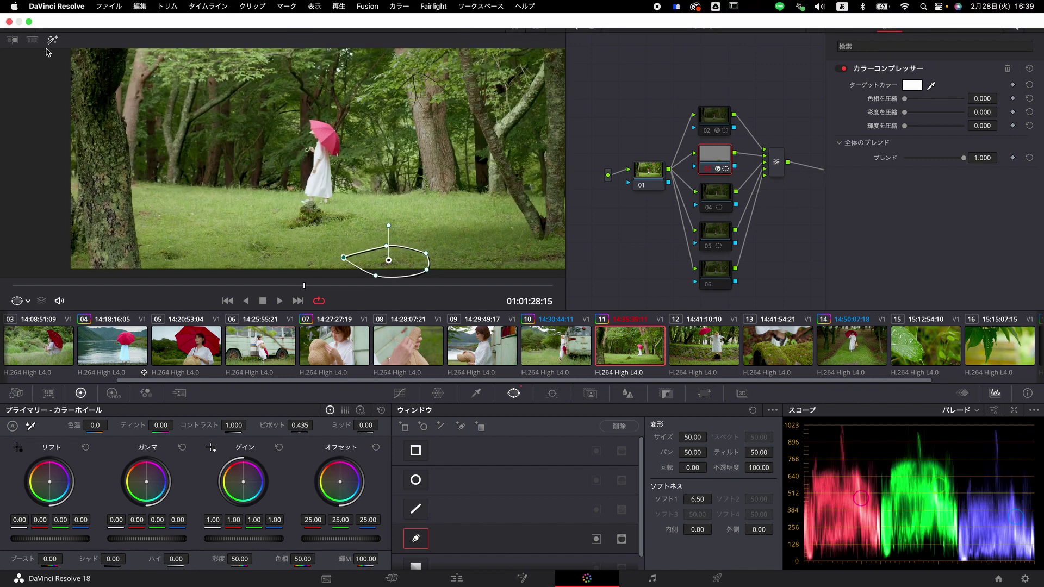
click(930, 85)
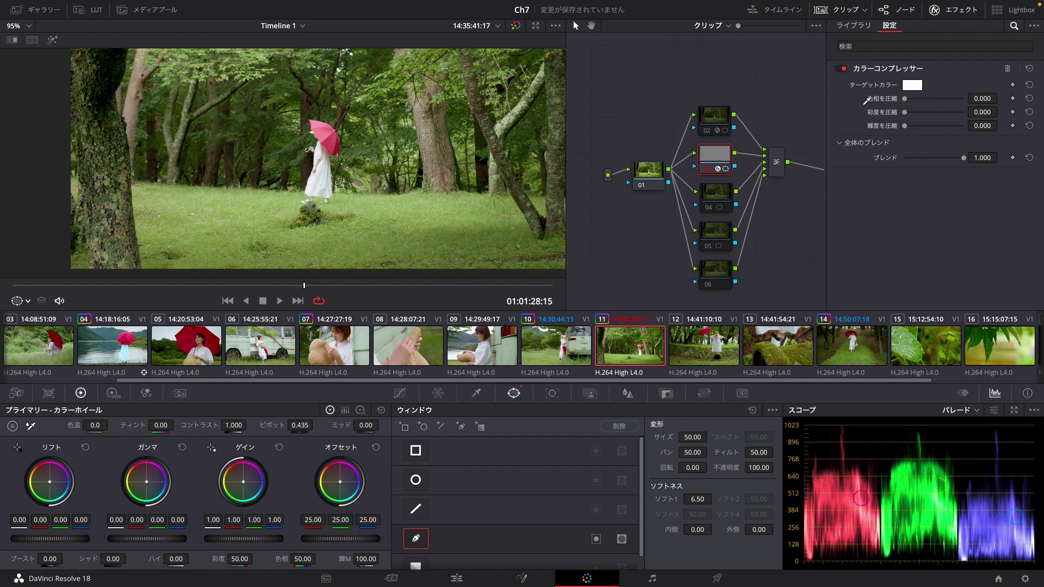
click(424, 247)
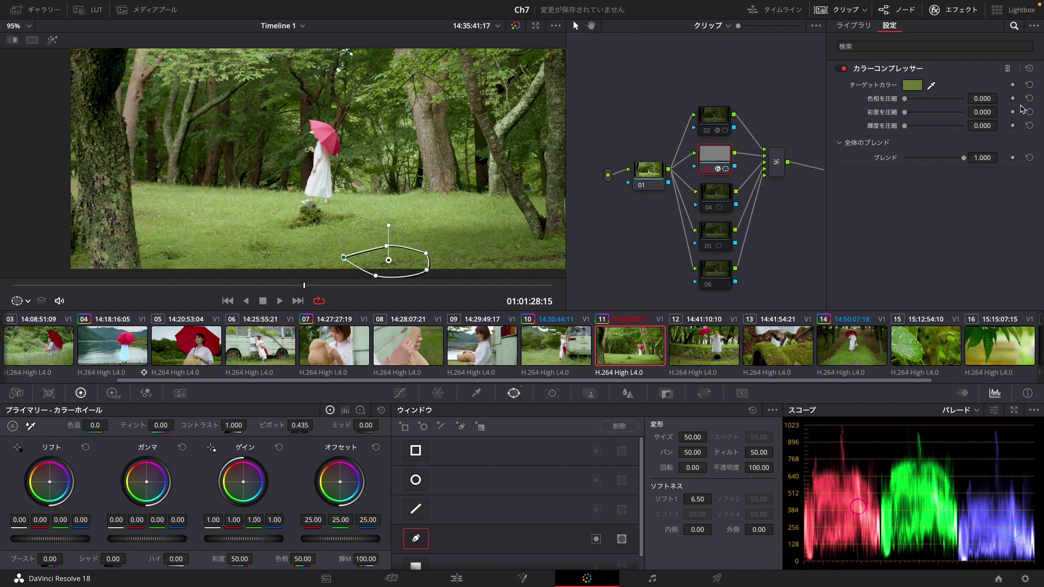
Compress hue toward the target, saturation to 0.559, and lower Blend to 0.697
click(933, 99)
mouse_move(905, 113)
mouse_down()
mouse_move(937, 112)
mouse_move(926, 125)
mouse_move(945, 99)
mouse_move(920, 125)
mouse_up()
drag(962, 158, 946, 158)
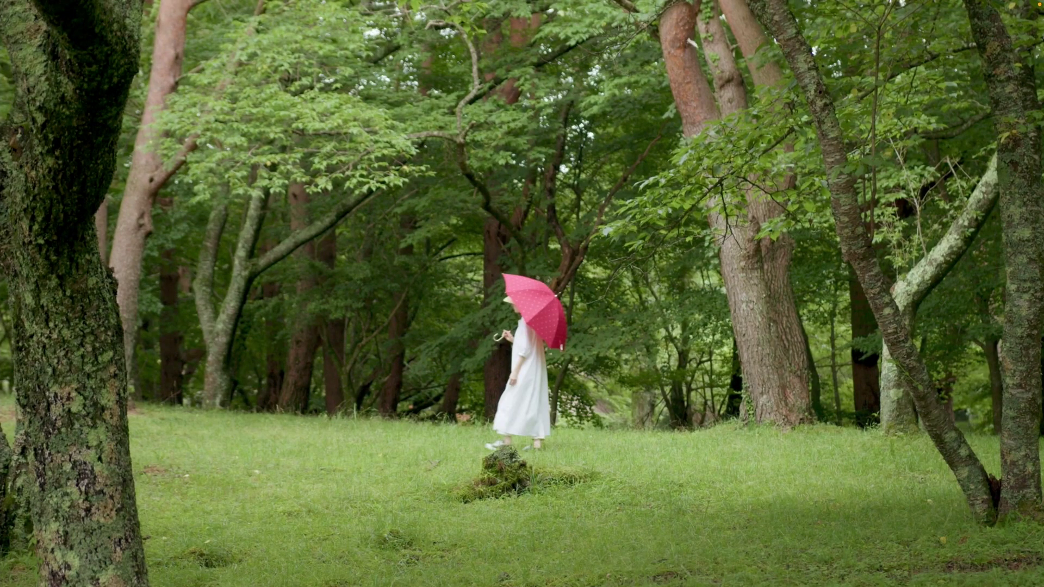
Zoom in on node 03's window and push Compress Saturation higher, toward 0.872
mouse_move(940, 171)
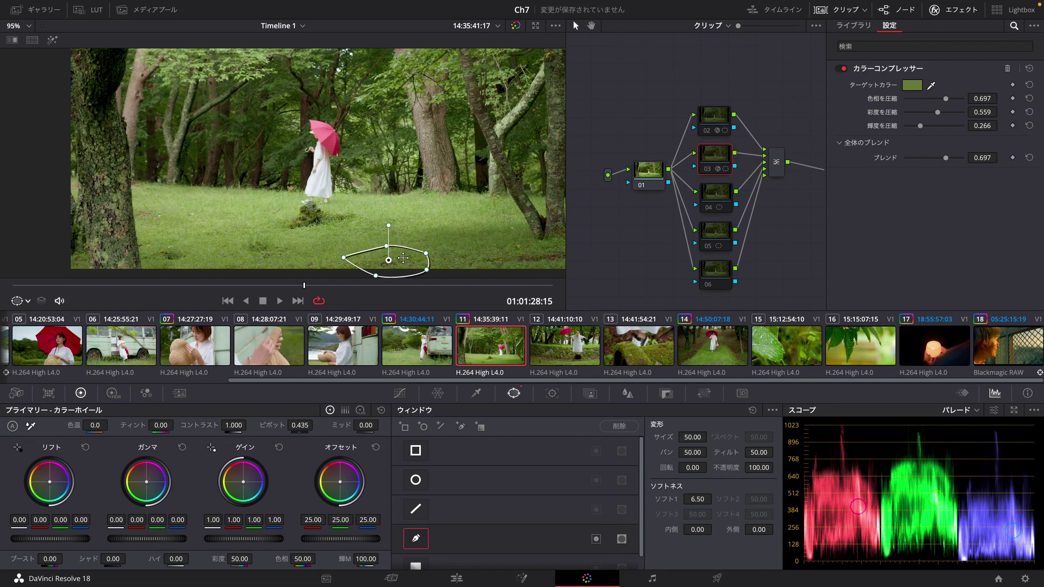
scroll(402, 258, up, 5)
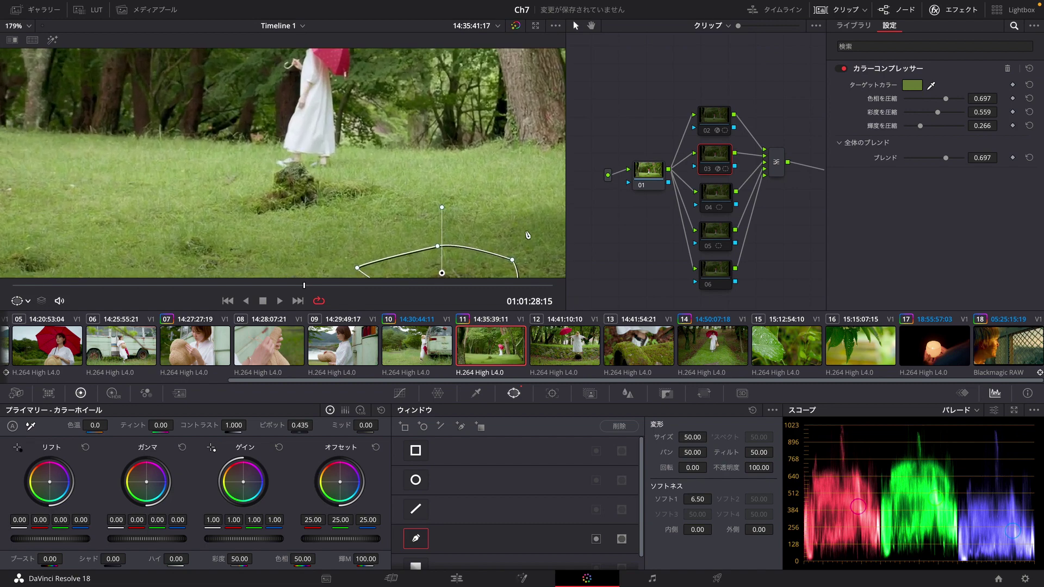
drag(527, 235, 438, 132)
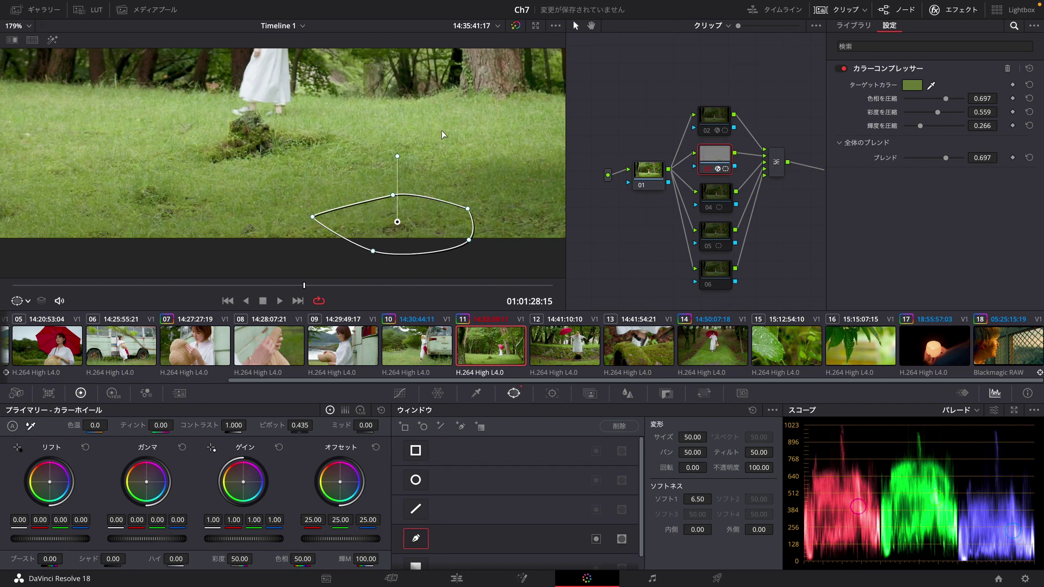
mouse_move(943, 117)
mouse_down()
mouse_move(921, 128)
mouse_move(944, 100)
mouse_move(918, 125)
mouse_move(949, 106)
mouse_move(958, 113)
mouse_up()
scroll(381, 232, down, 3)
scroll(488, 214, down, 1)
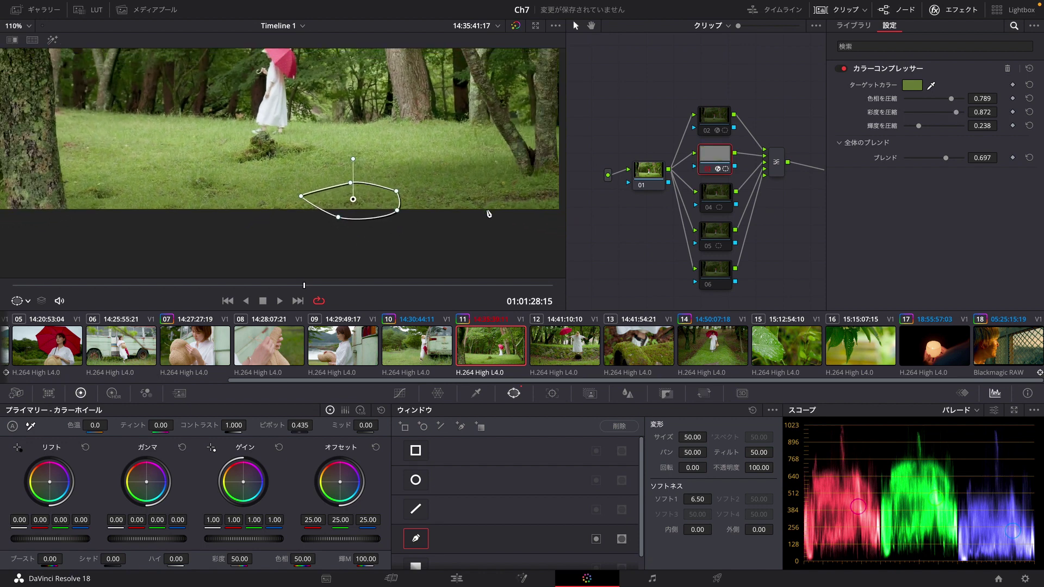
Add Color Compressor to node 04 and feather its window with Soft 1 at 3.46
click(713, 199)
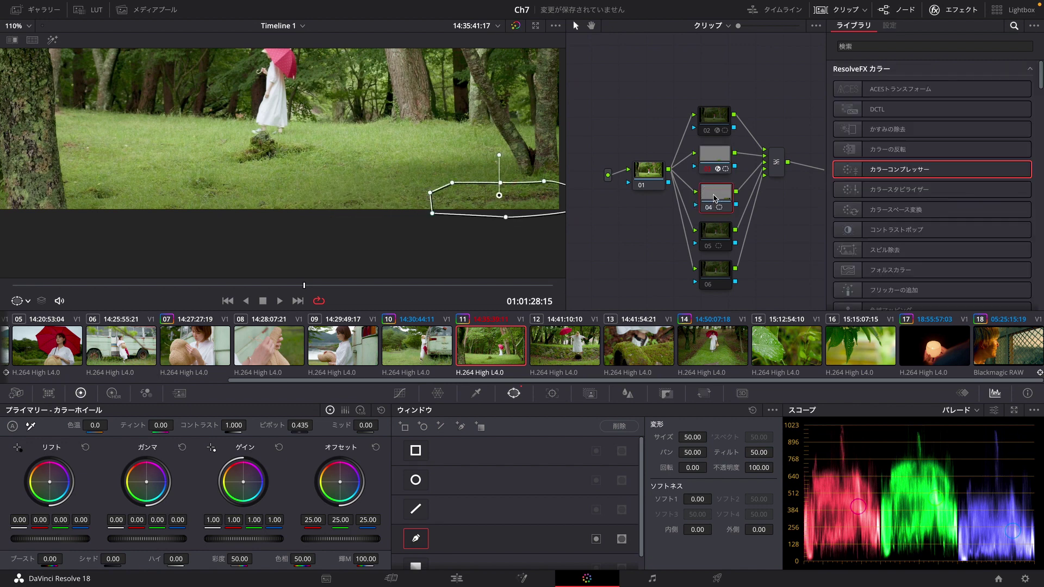
drag(482, 224, 426, 248)
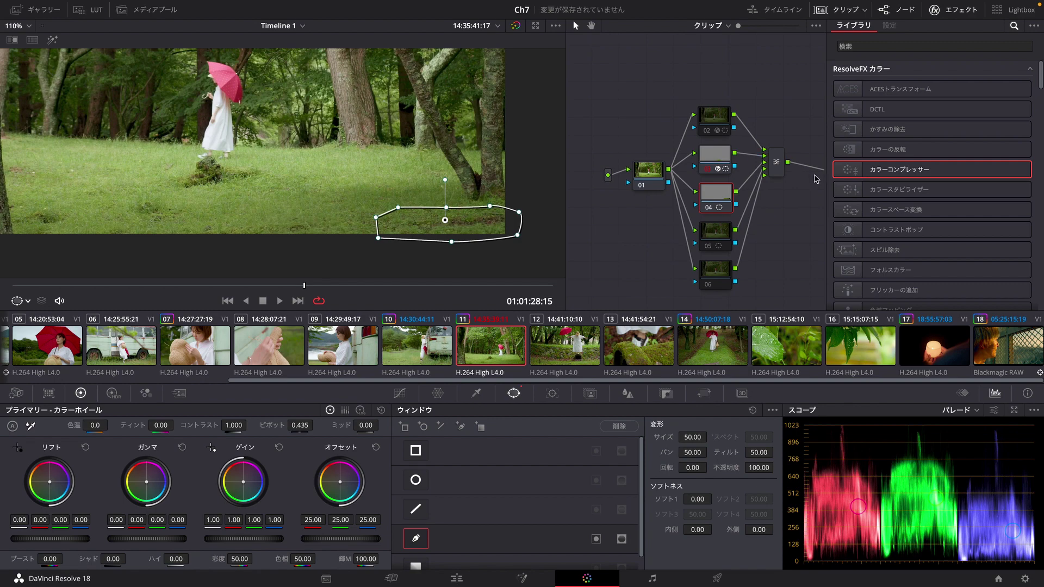
drag(848, 170, 722, 205)
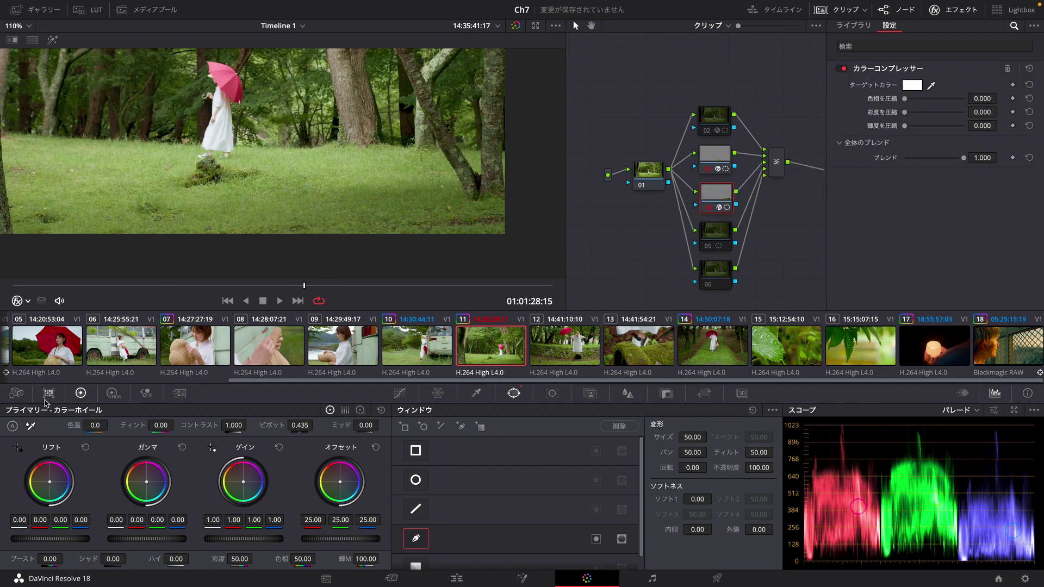
drag(697, 499, 795, 500)
click(931, 86)
Target the sampled grass green on node 04: hue 0.762, saturation 0.642, luma 0.184, blend 0.596
click(444, 207)
scroll(483, 231, up, 1)
scroll(484, 232, up, 2)
scroll(167, 150, up, 2)
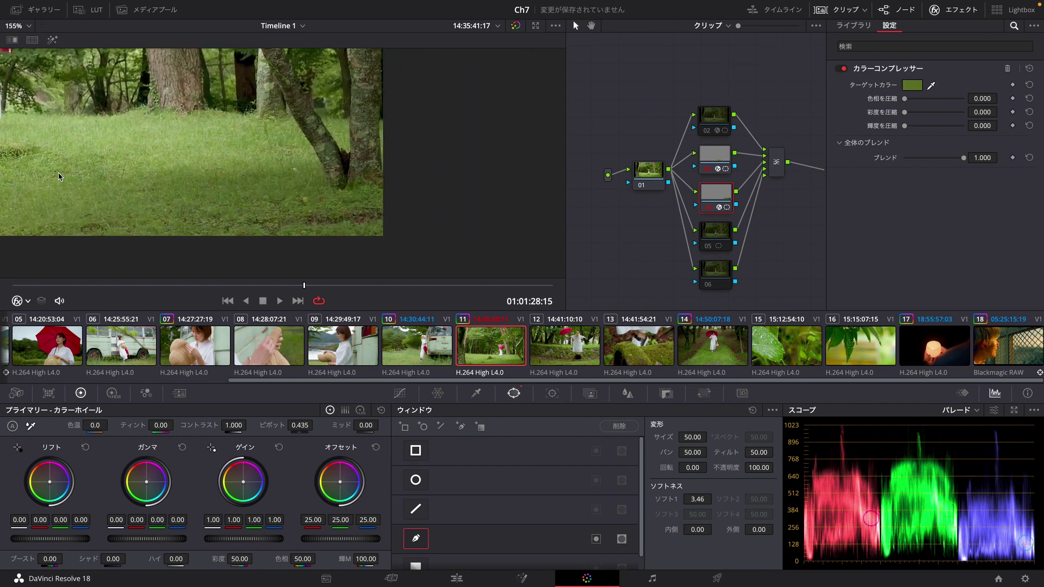
mouse_move(912, 101)
mouse_down()
mouse_move(936, 98)
mouse_move(932, 114)
mouse_up()
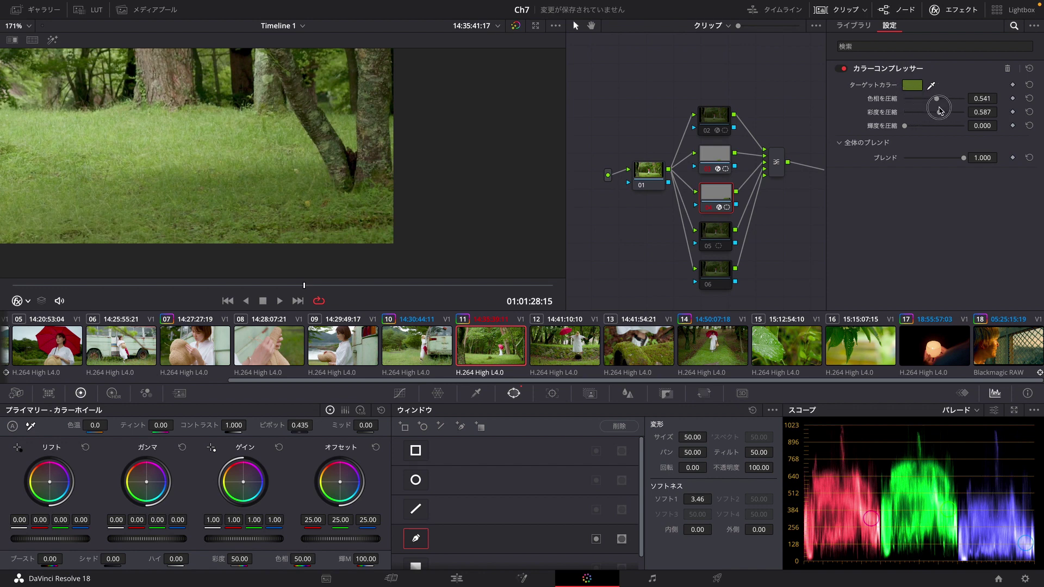
mouse_move(905, 125)
mouse_down()
mouse_move(949, 99)
mouse_move(943, 114)
mouse_up()
drag(962, 158, 939, 158)
scroll(207, 169, down, 2)
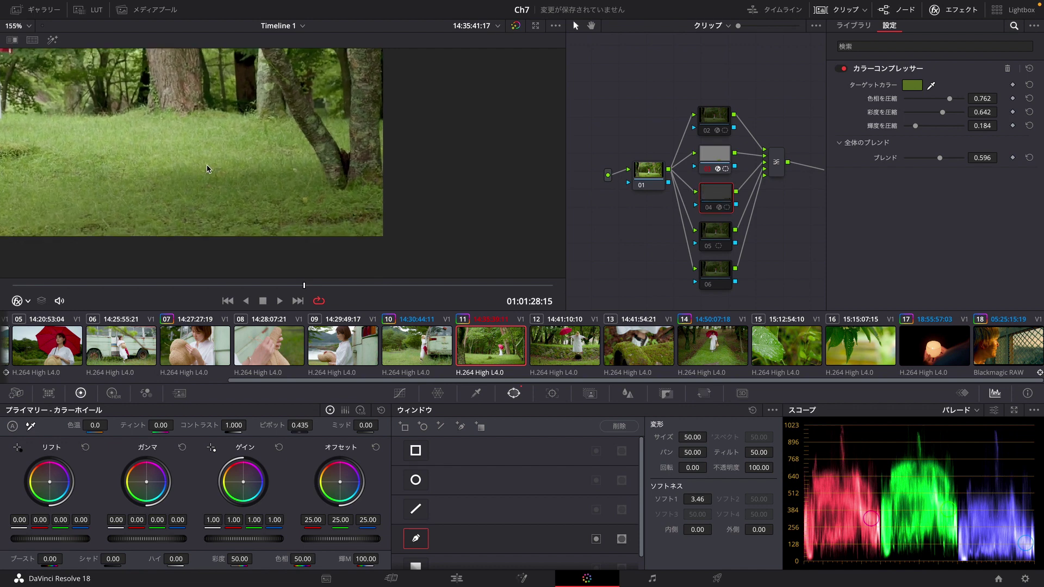
scroll(212, 166, down, 2)
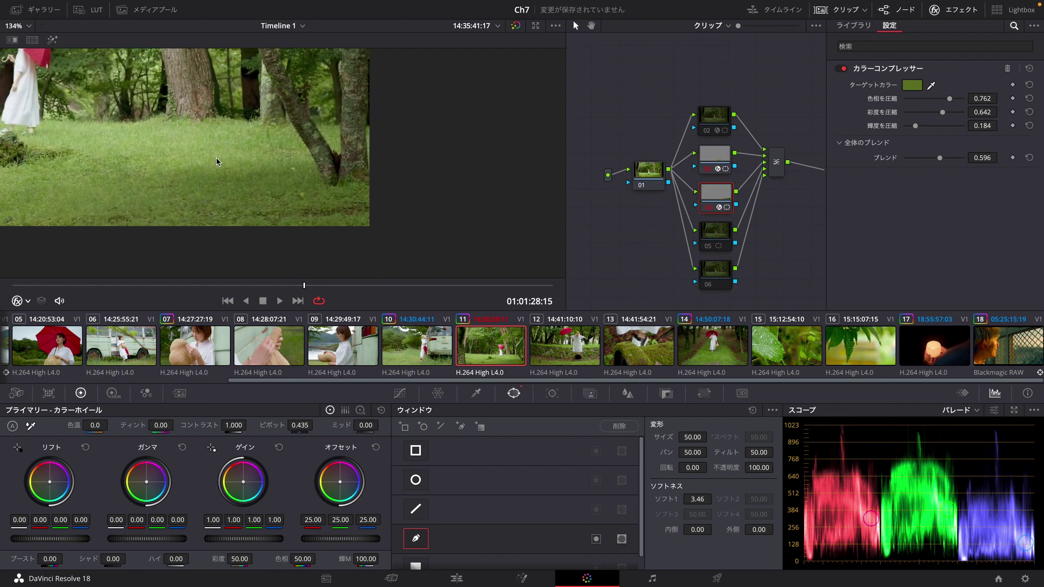
scroll(216, 162, down, 2)
scroll(216, 162, down, 2)
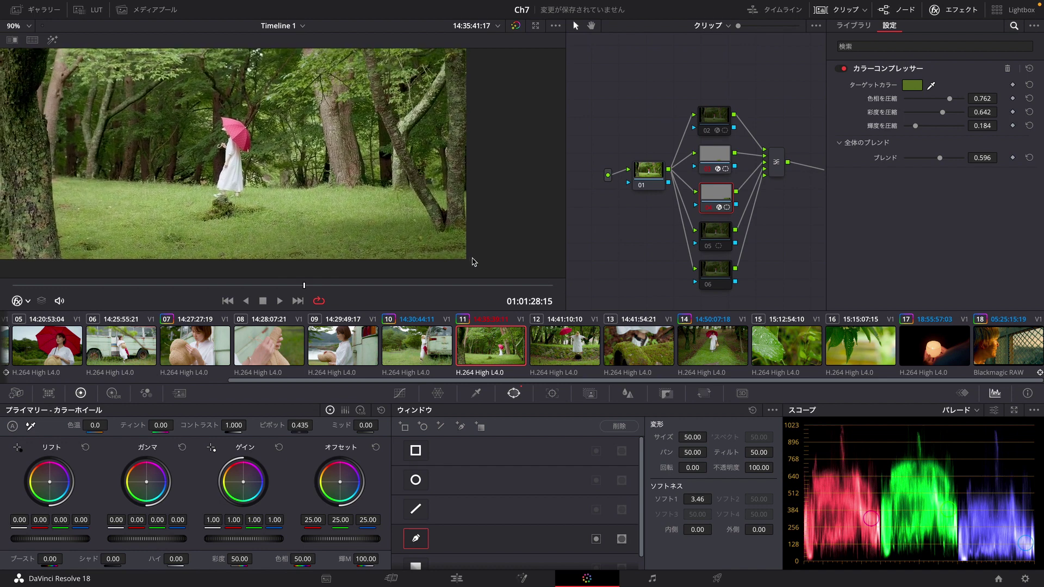
scroll(231, 116, down, 1)
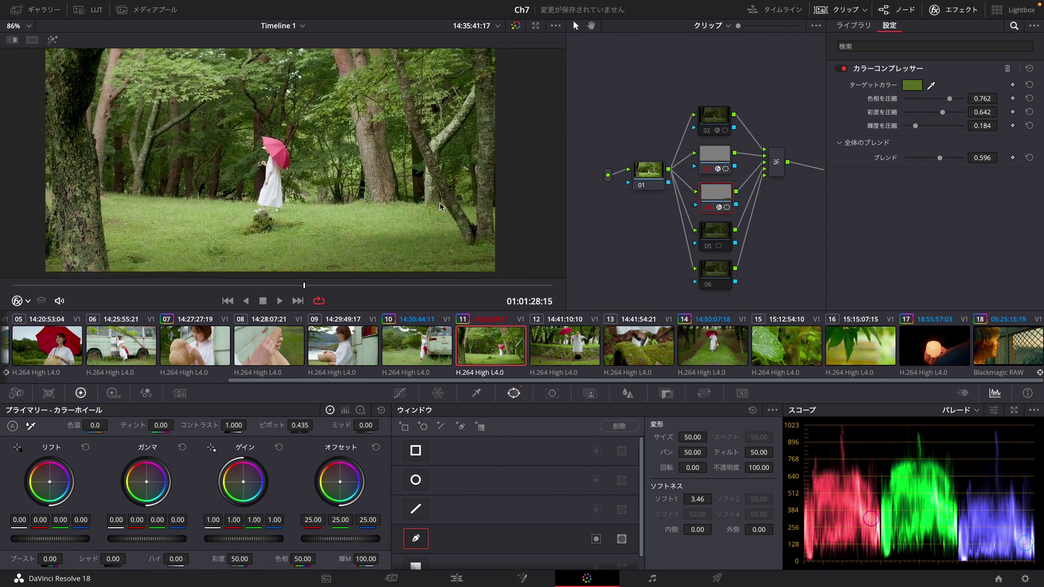
scroll(231, 140, down, 1)
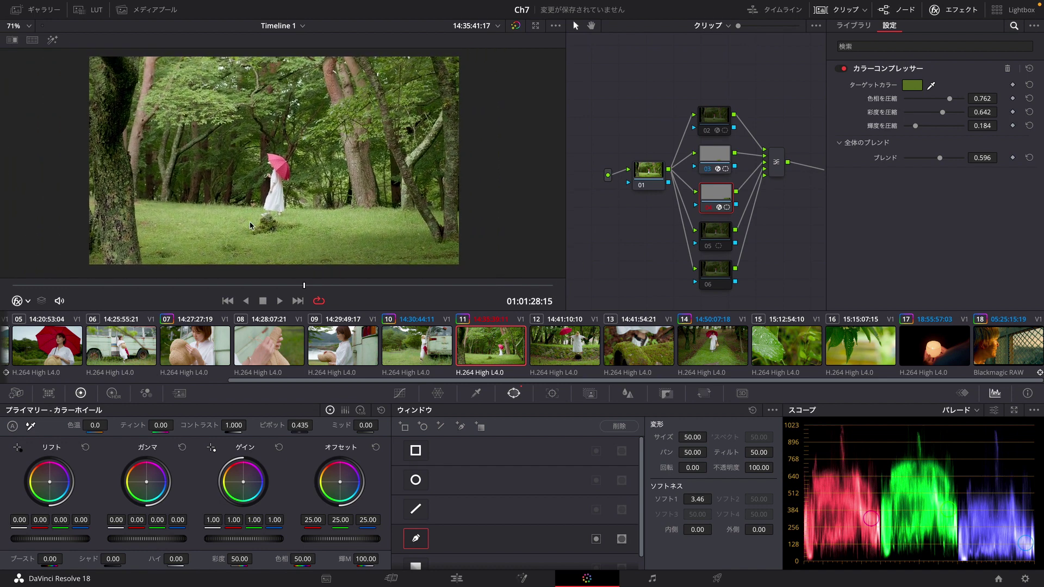